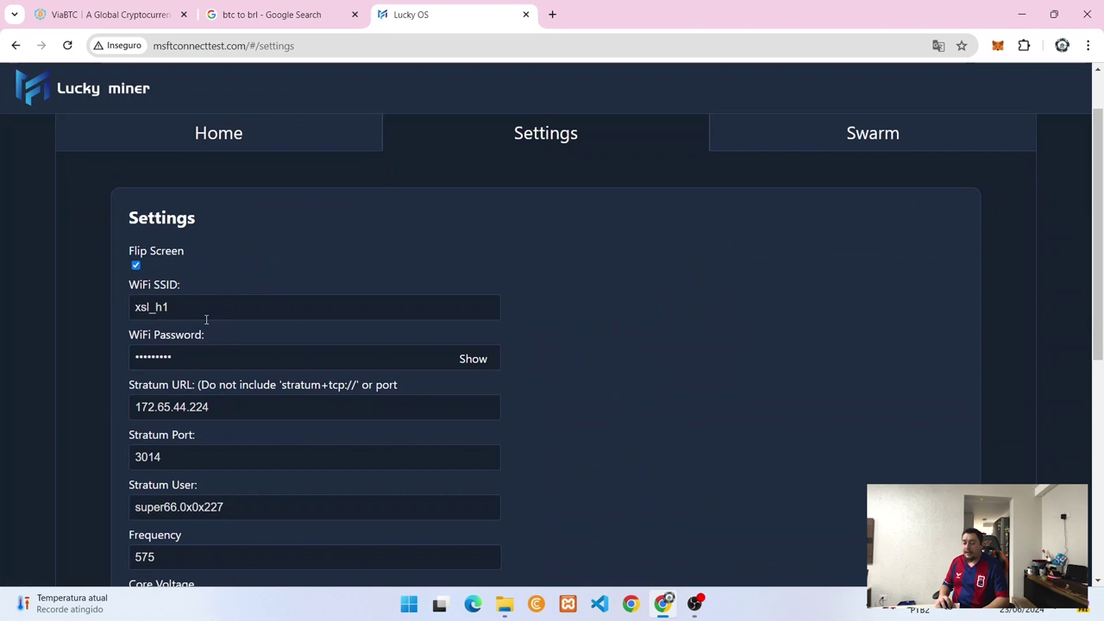
Enter the home Wi-Fi network name as the SSID and type its Wi-Fi password
type("HIAGO")
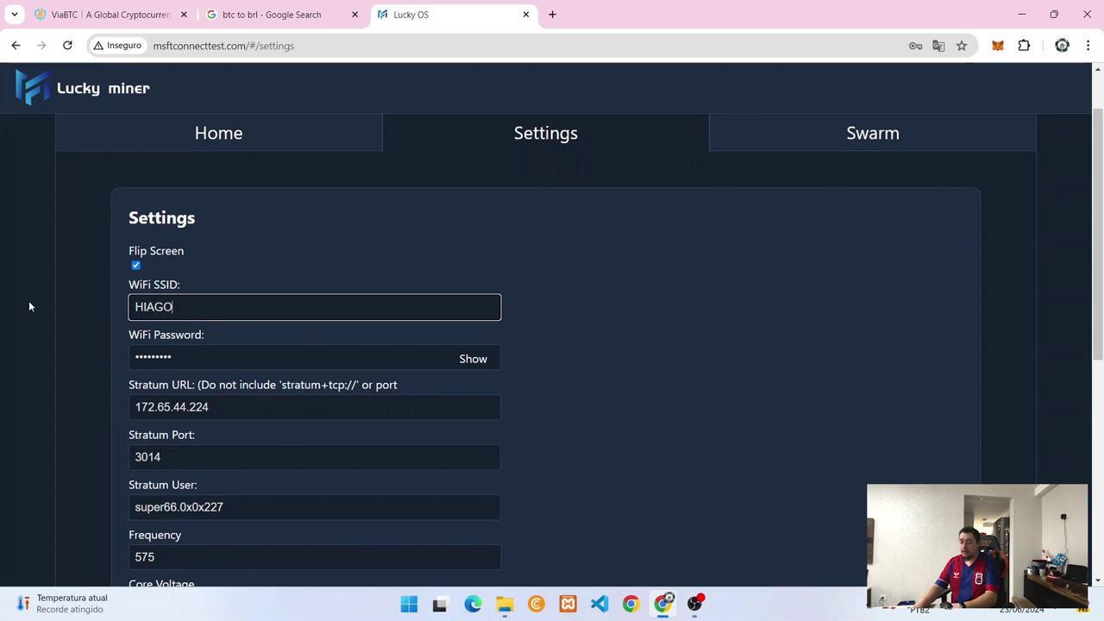
key("Tab")
key("BackSpace")
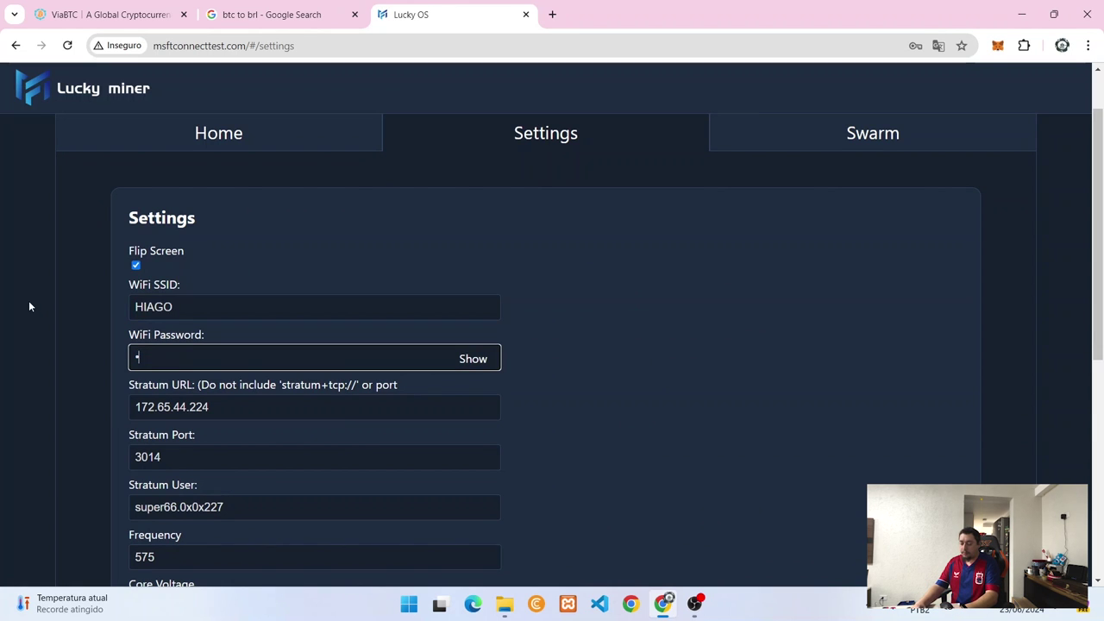
type("••")
key("BackSpace")
key("BackSpace")
type("••••••••••••••••")
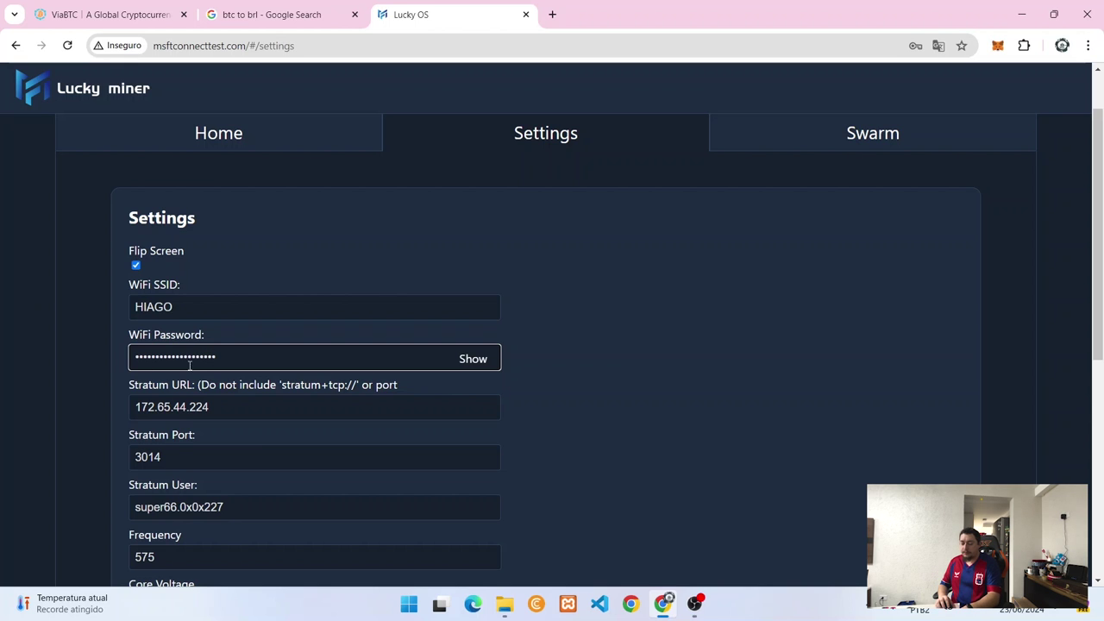
Review the Stratum URL, Stratum Port 3014 and Stratum User worker values
scroll(240, 384, "down", 1)
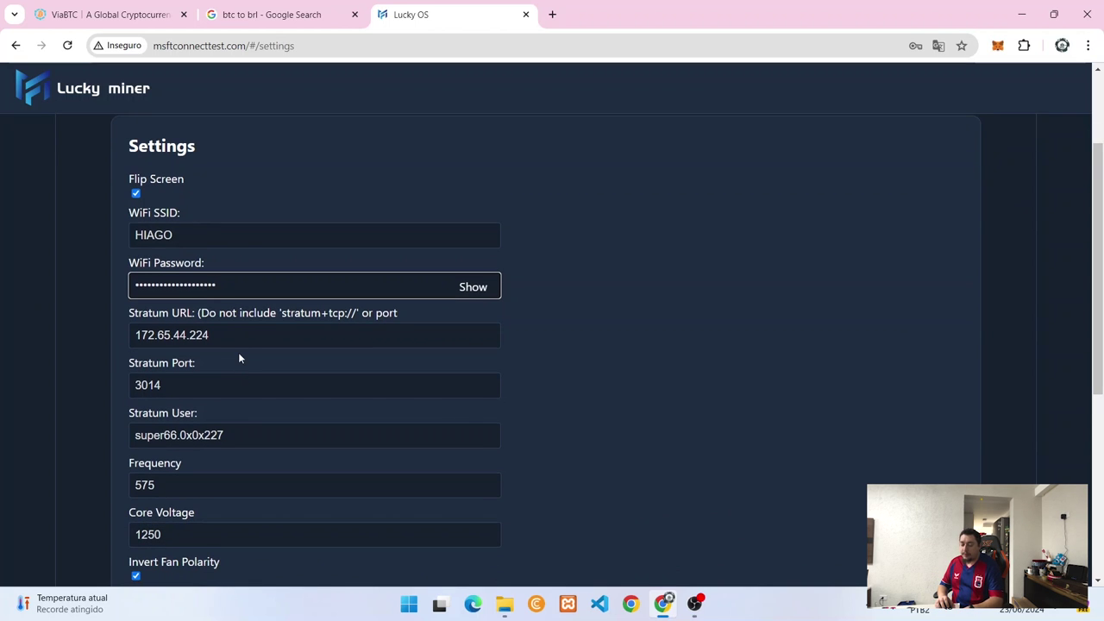
left_click_drag(232, 342, 60, 337)
left_click_drag(240, 395, 119, 412)
left_click_drag(266, 431, 185, 420)
scroll(201, 434, "down", 3)
scroll(201, 423, "up", 3)
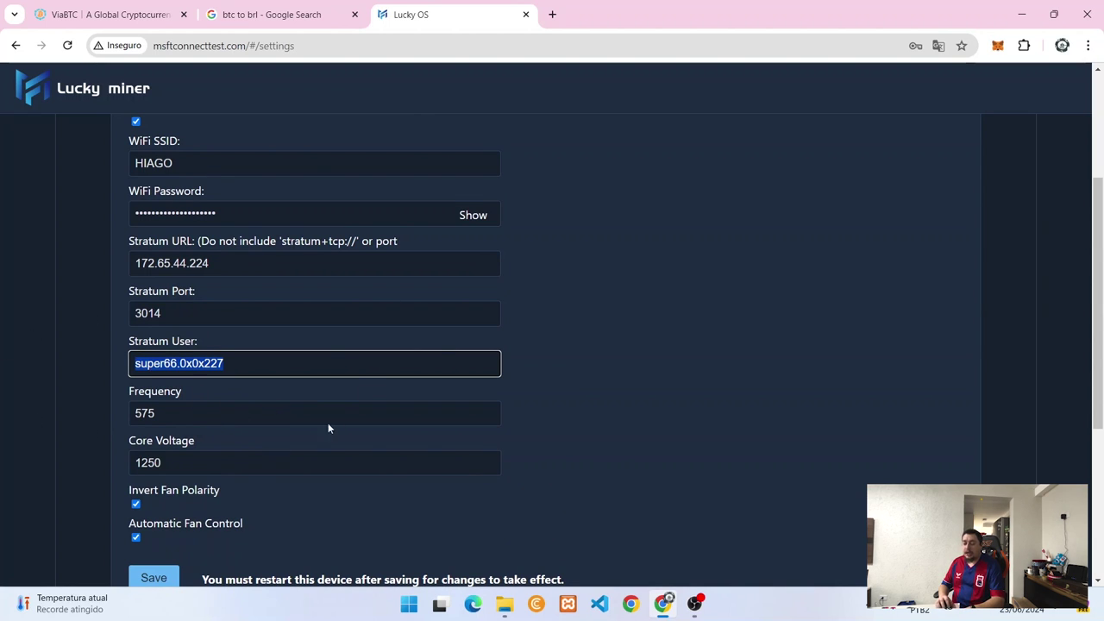
scroll(249, 449, "down", 3)
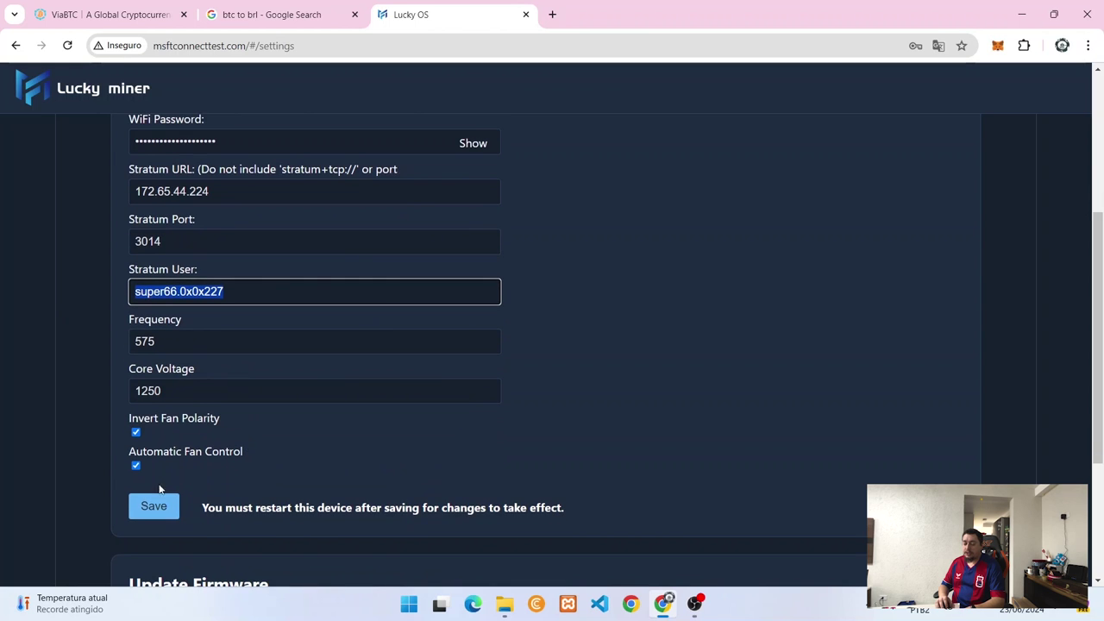
scroll(151, 486, "up", 2)
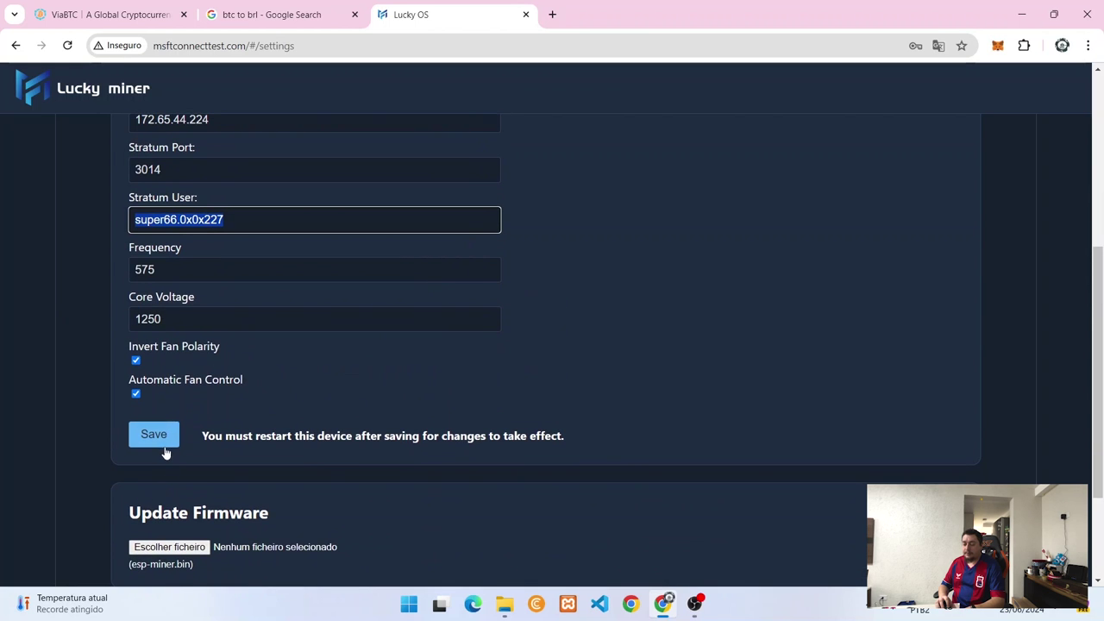
Save the miner settings and restart the miner
left_click(155, 440)
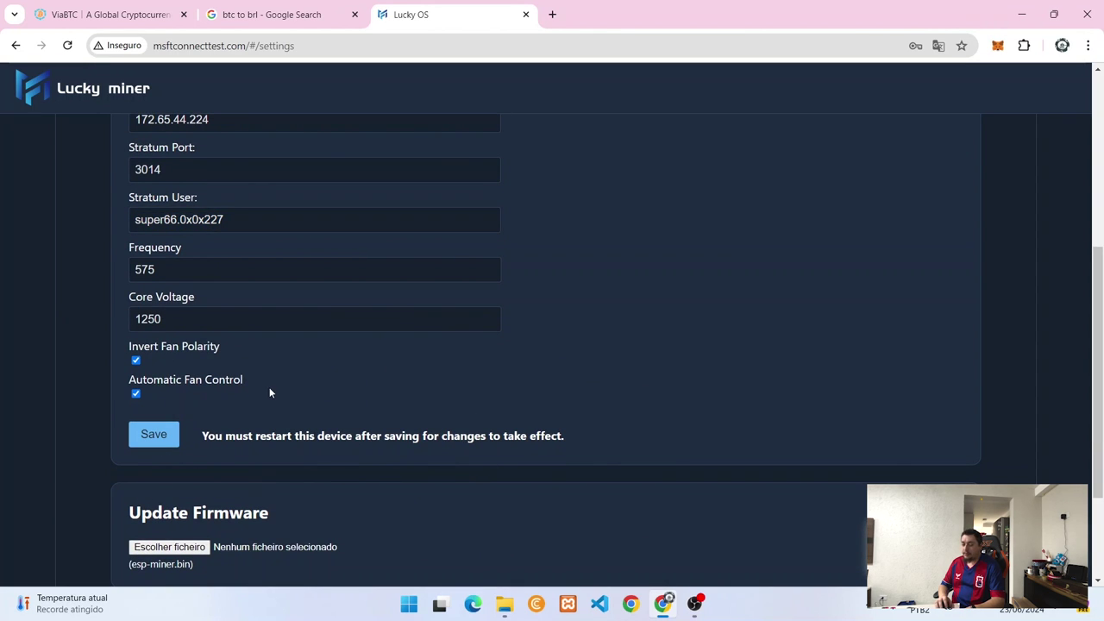
scroll(270, 392, "up", 5)
left_click(75, 151)
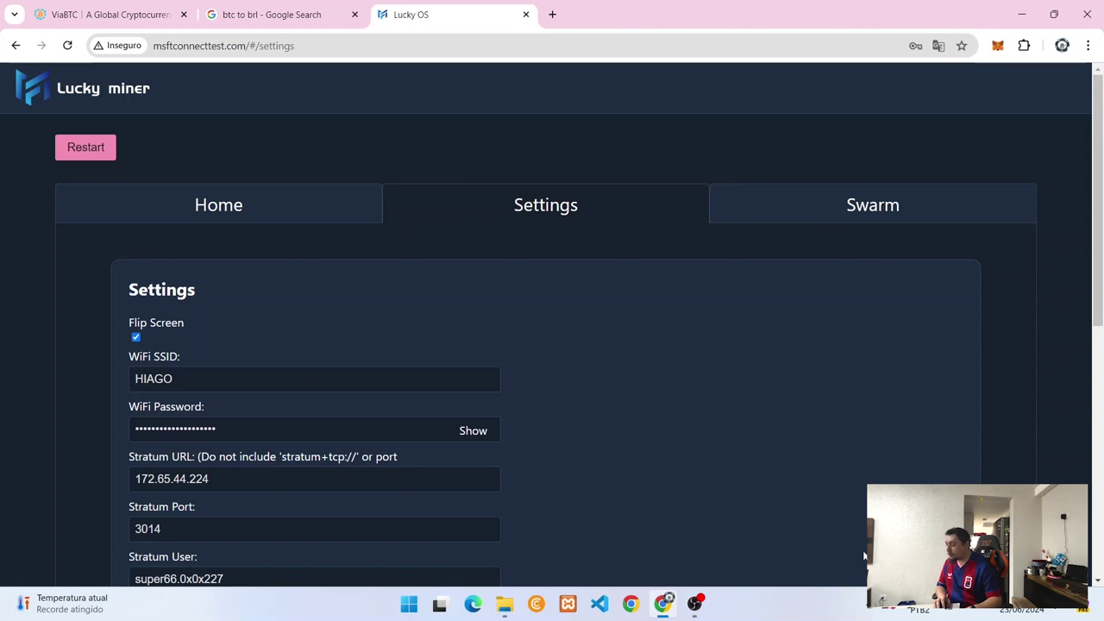
Show the available Wi-Fi networks in quick settings and choose Conectar on Lucky_0715
left_click(950, 608)
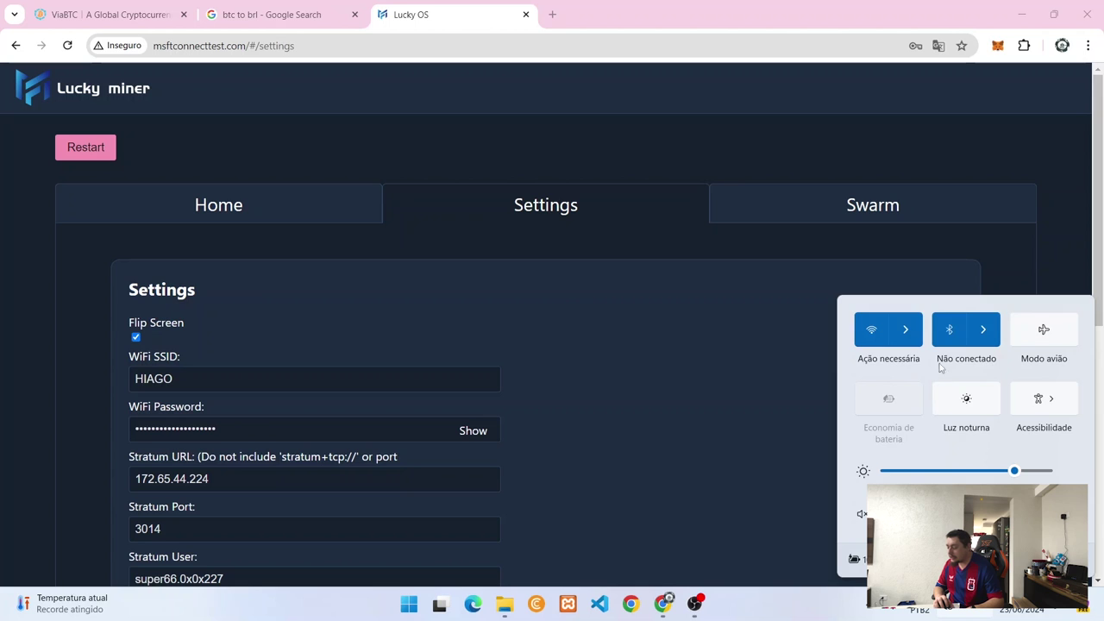
left_click(905, 329)
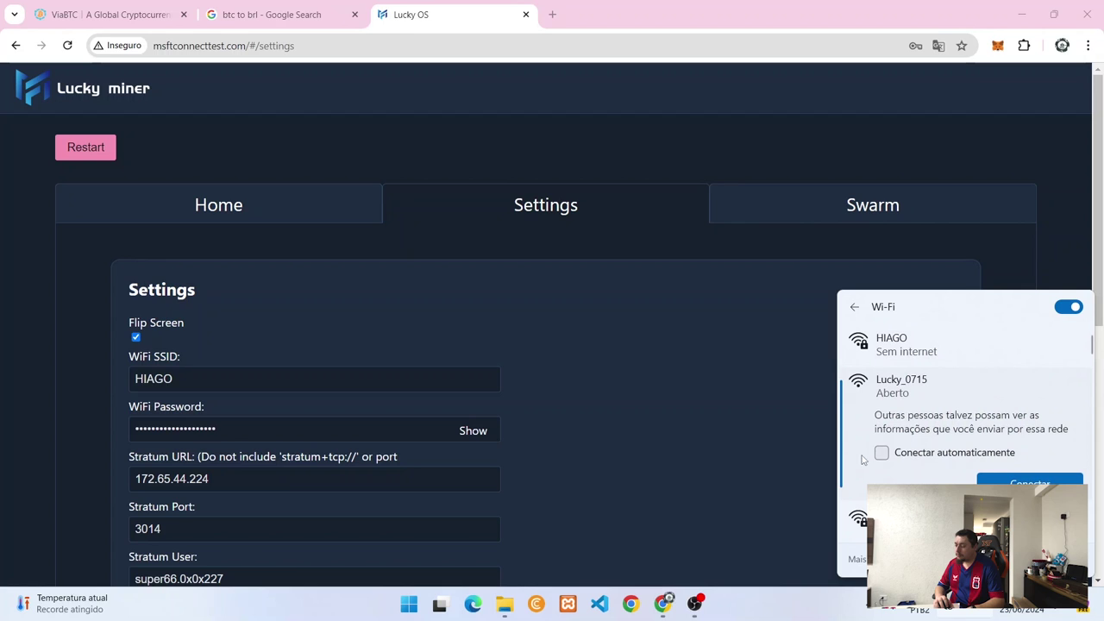
left_click(1013, 481)
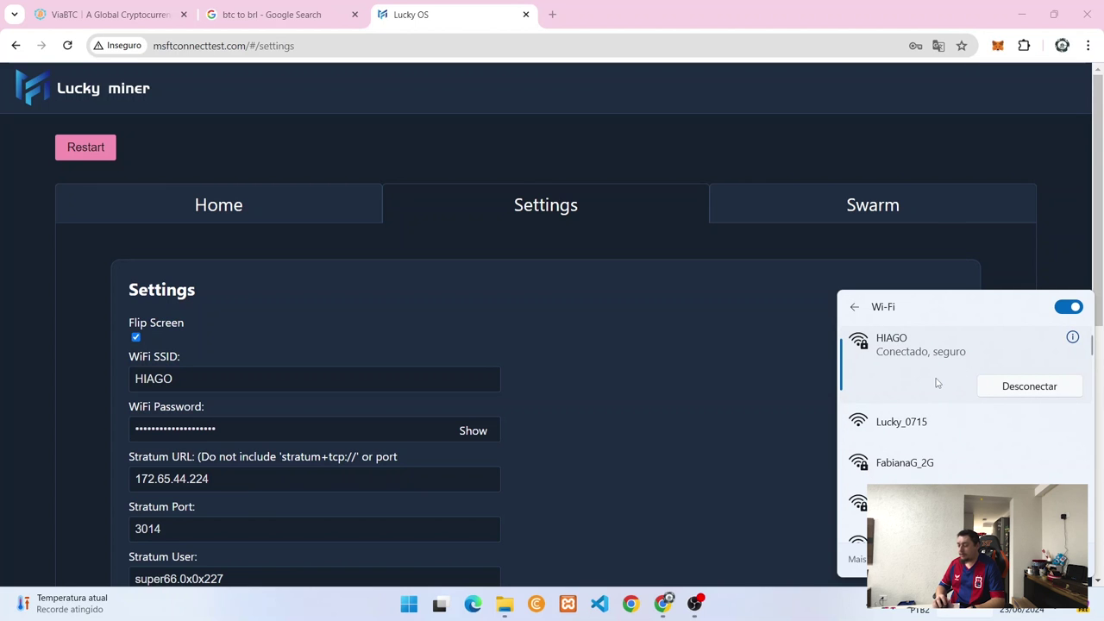
Go to the ViaBTC BTC pool dashboard and open its Mining Settings, showing the PPS+ payment options
left_click(115, 21)
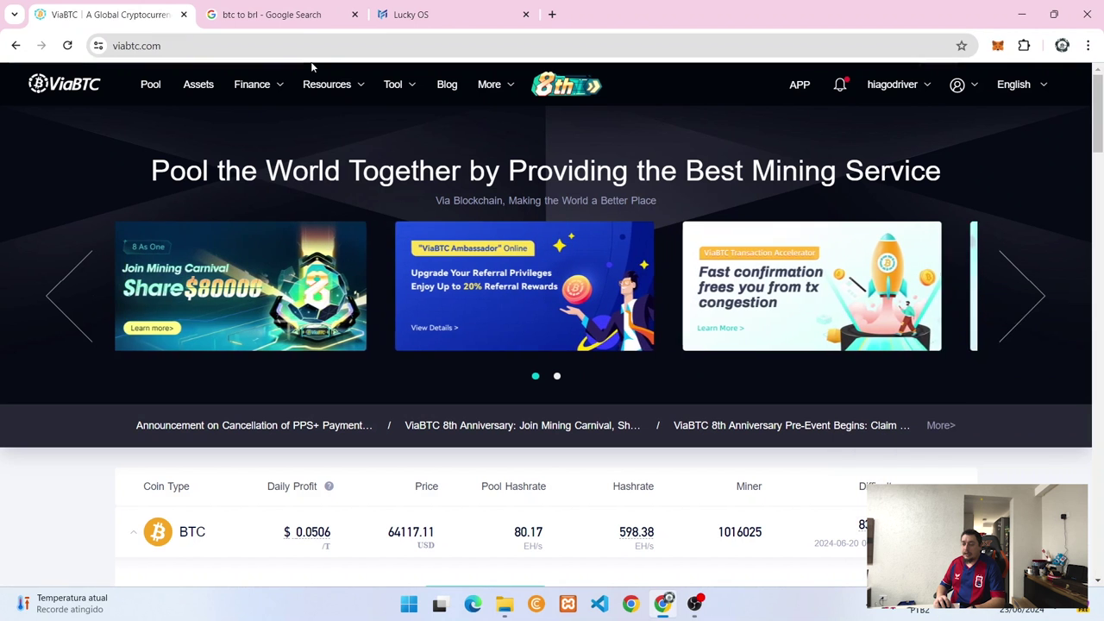
left_click(311, 44)
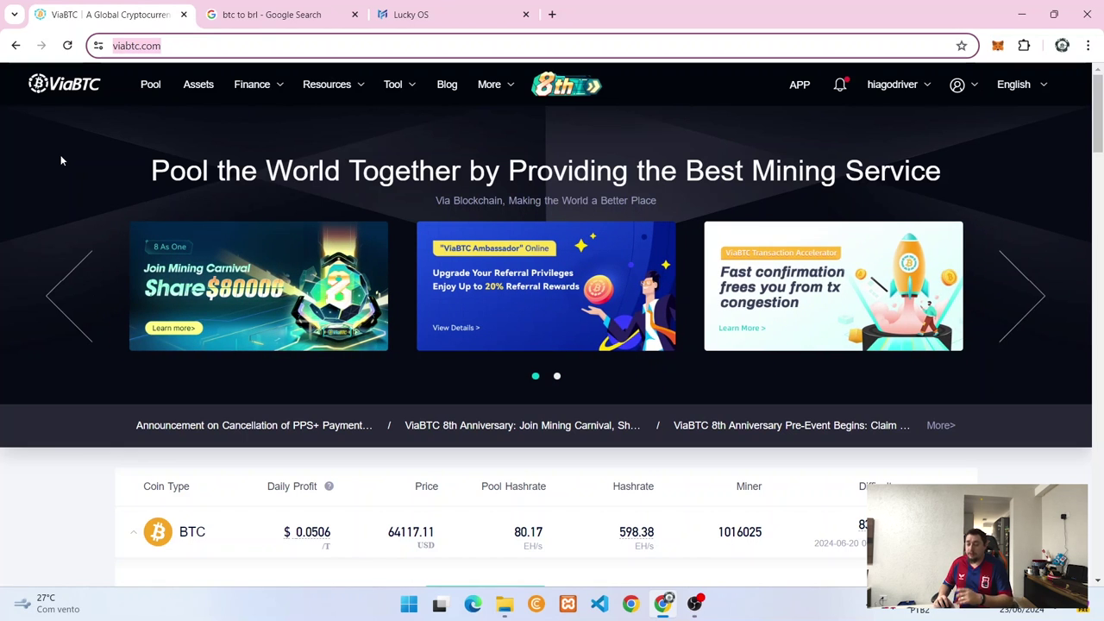
left_click(140, 98)
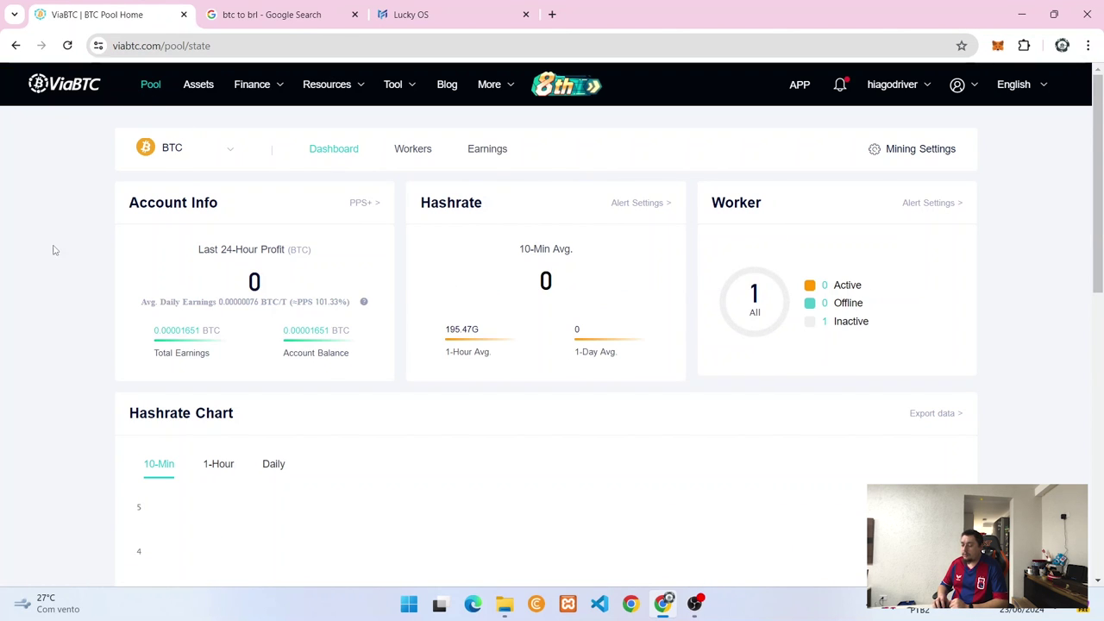
scroll(123, 276, "down", 8)
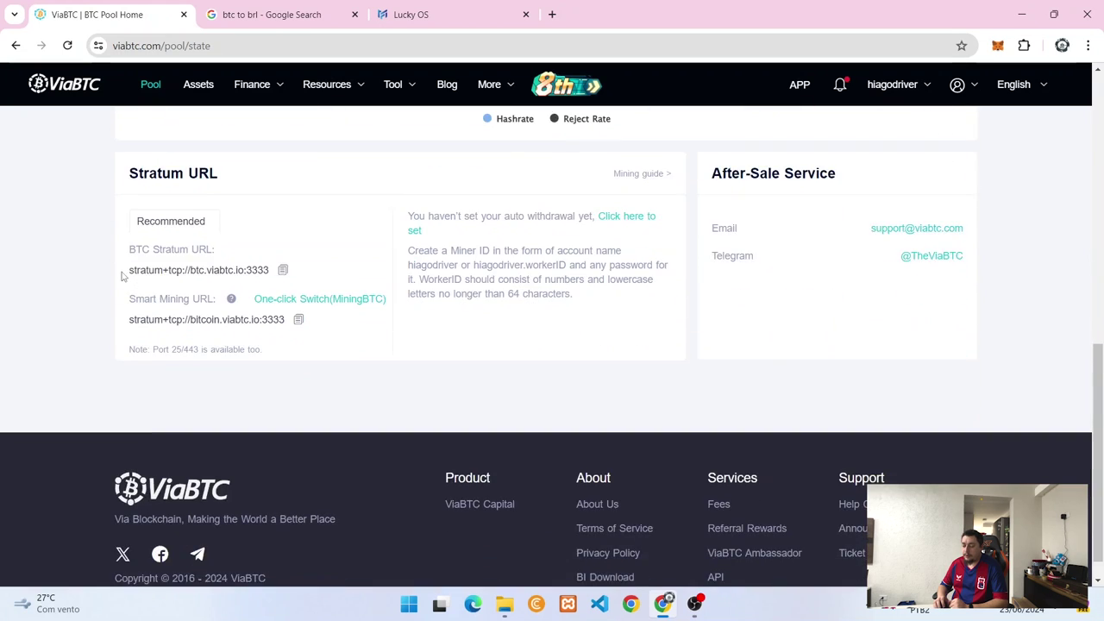
scroll(317, 348, "up", 3)
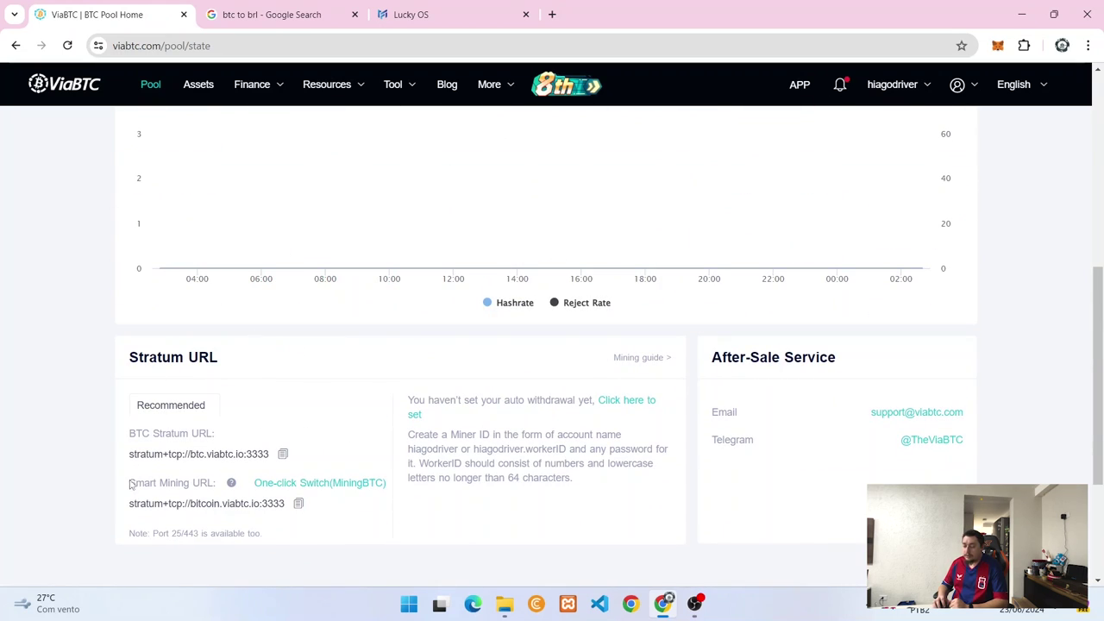
scroll(208, 469, "up", 7)
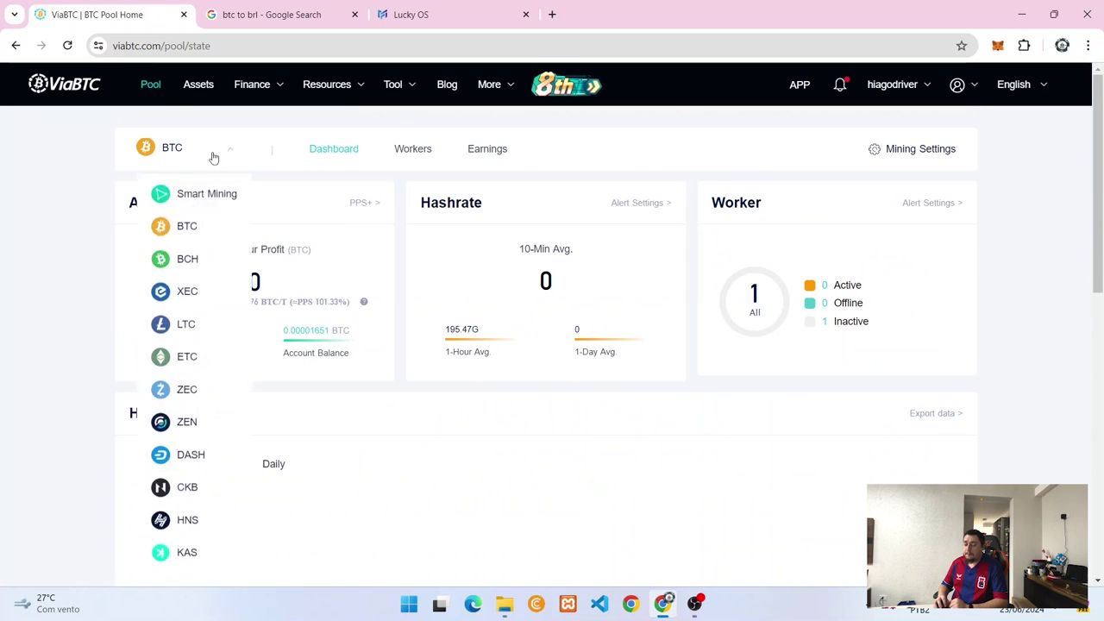
left_click(893, 163)
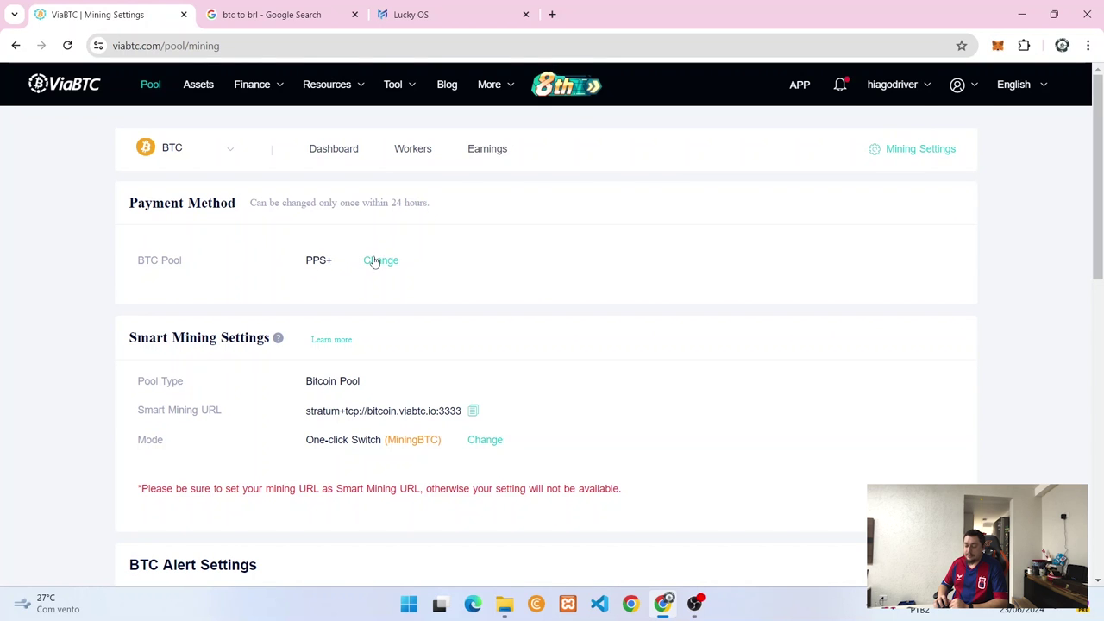
left_click(375, 263)
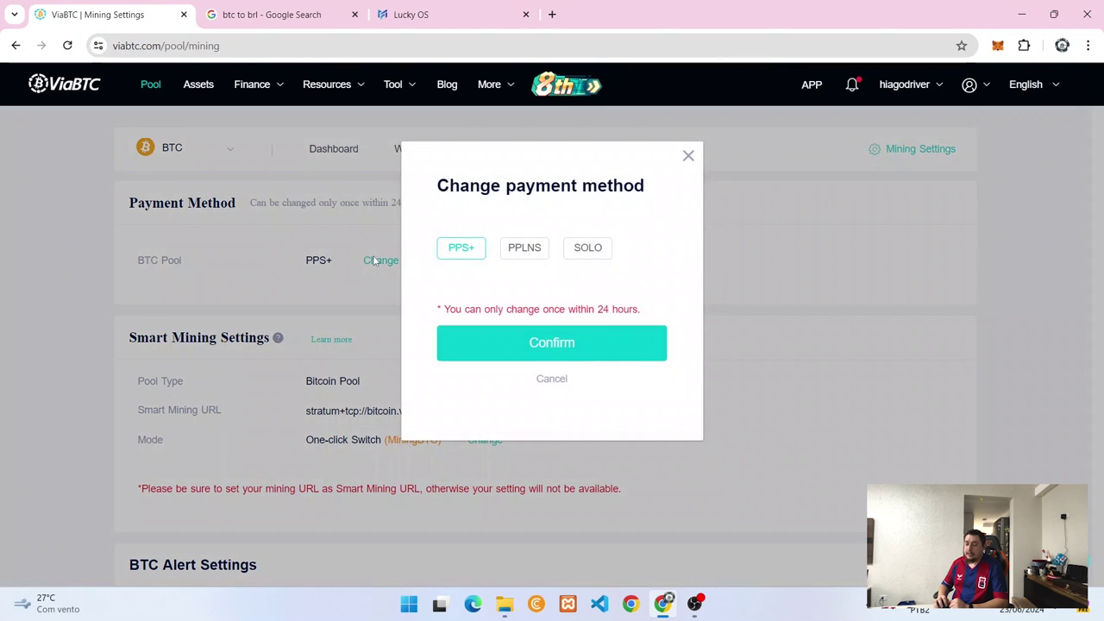
left_click(576, 263)
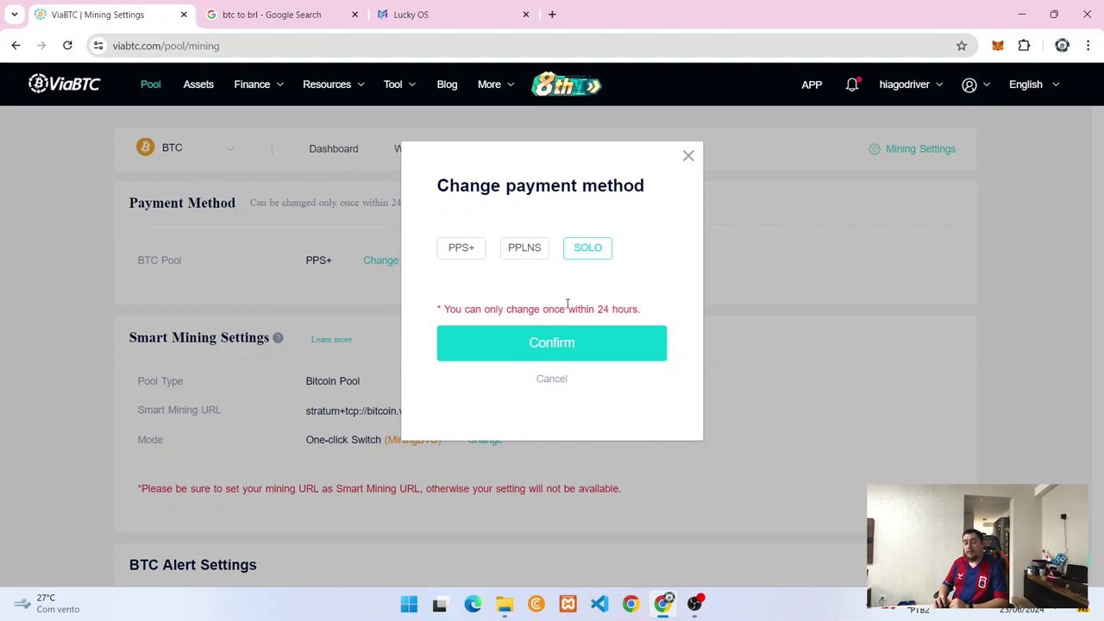
left_click(689, 156)
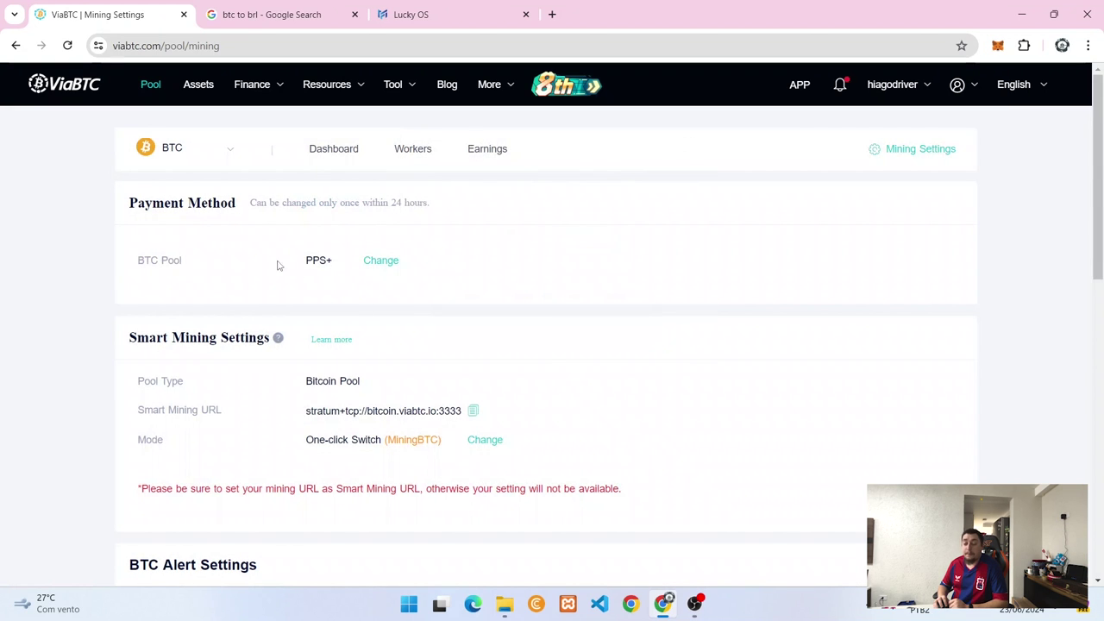
Switch the ViaBTC pool settings from BTC to XEC
left_click(229, 150)
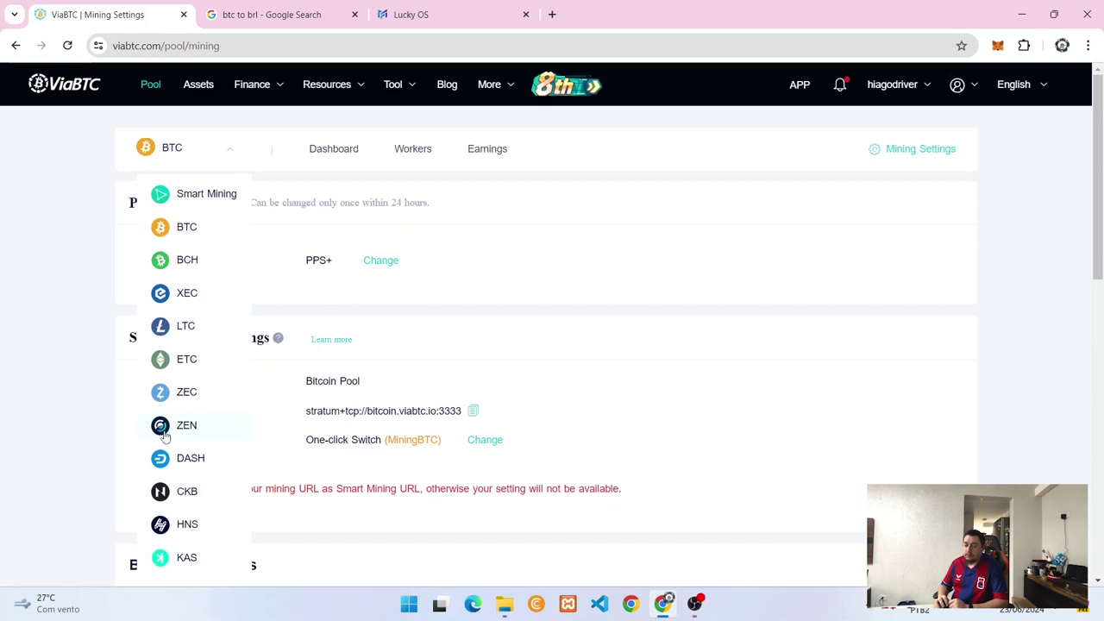
left_click(188, 294)
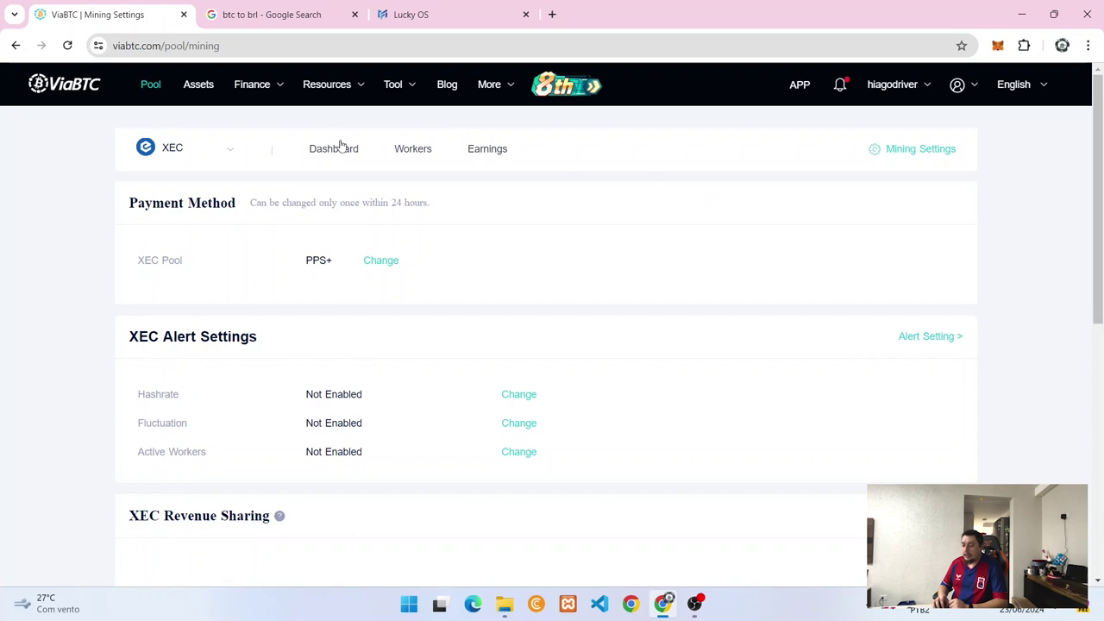
scroll(349, 155, "down", 6)
scroll(422, 198, "up", 4)
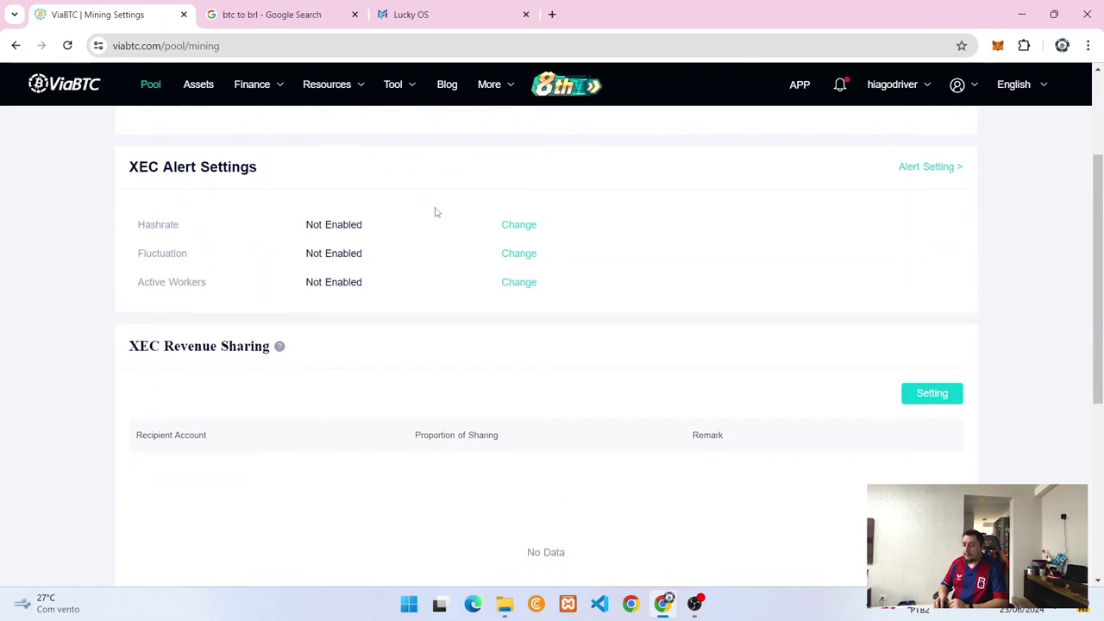
scroll(437, 212, "up", 2)
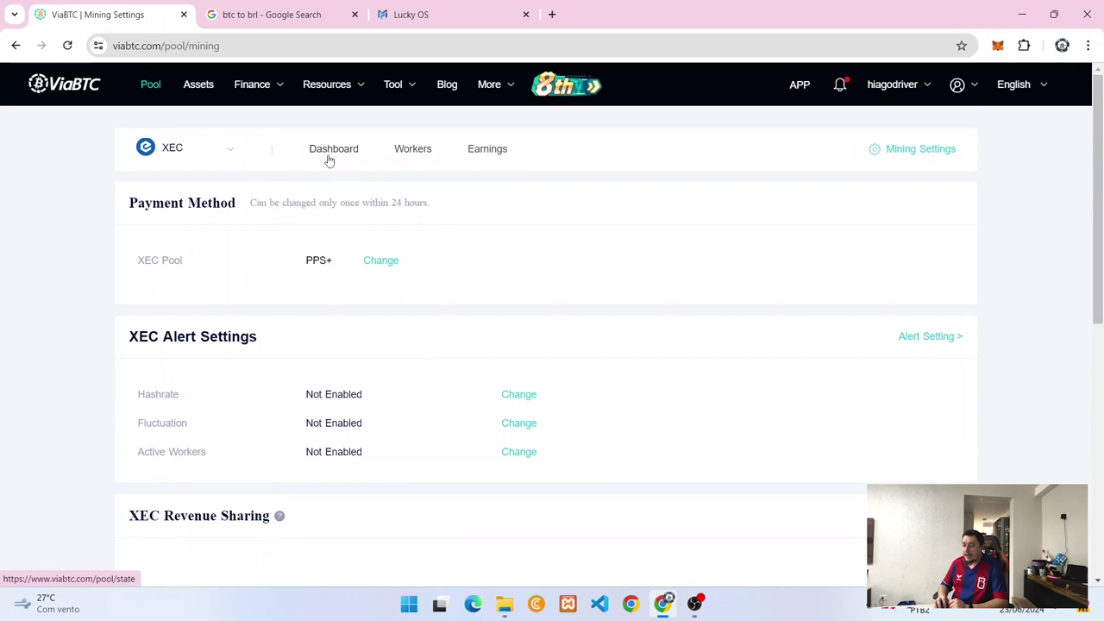
scroll(329, 161, "down", 5)
scroll(419, 256, "down", 2)
scroll(440, 276, "up", 3)
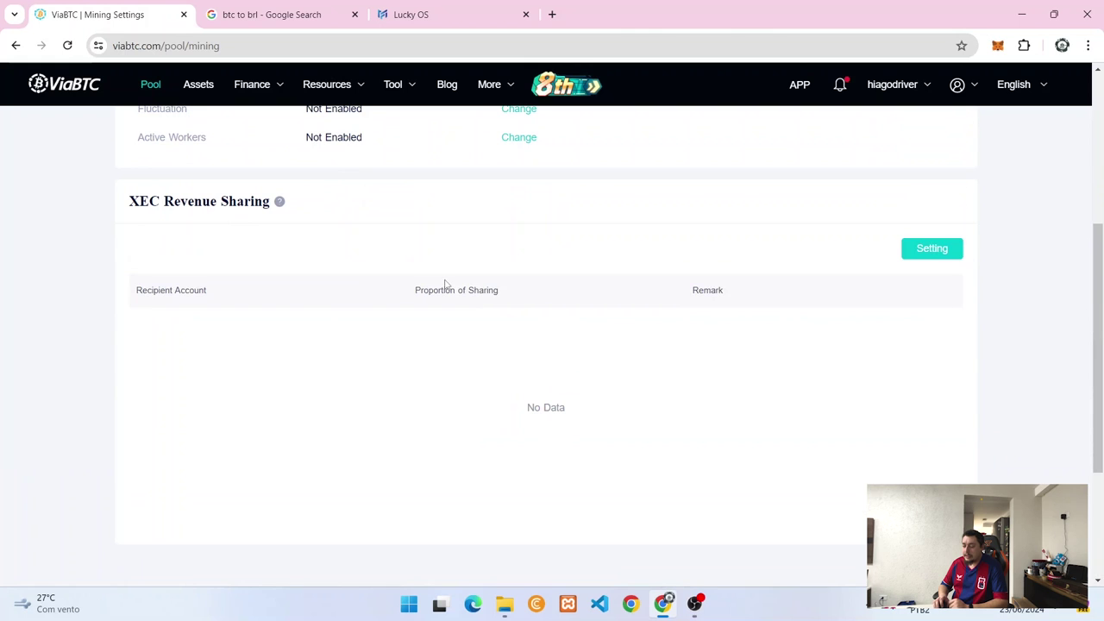
Open the XEC Revenue Sharing setting, then the Workers list showing worker 001 inactive
left_click(932, 251)
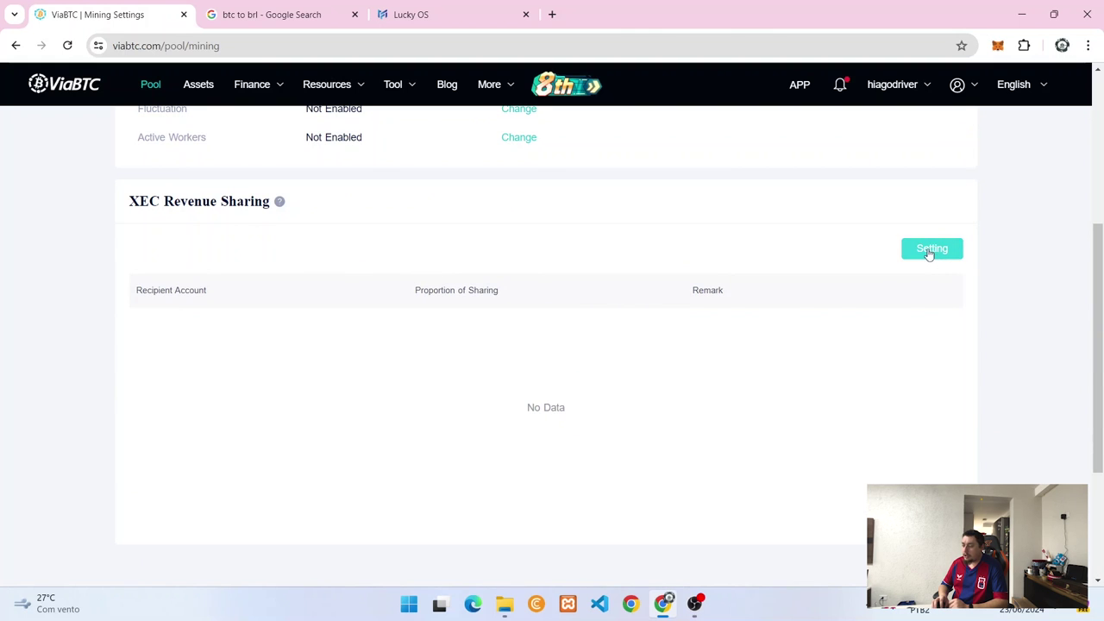
scroll(552, 276, "up", 4)
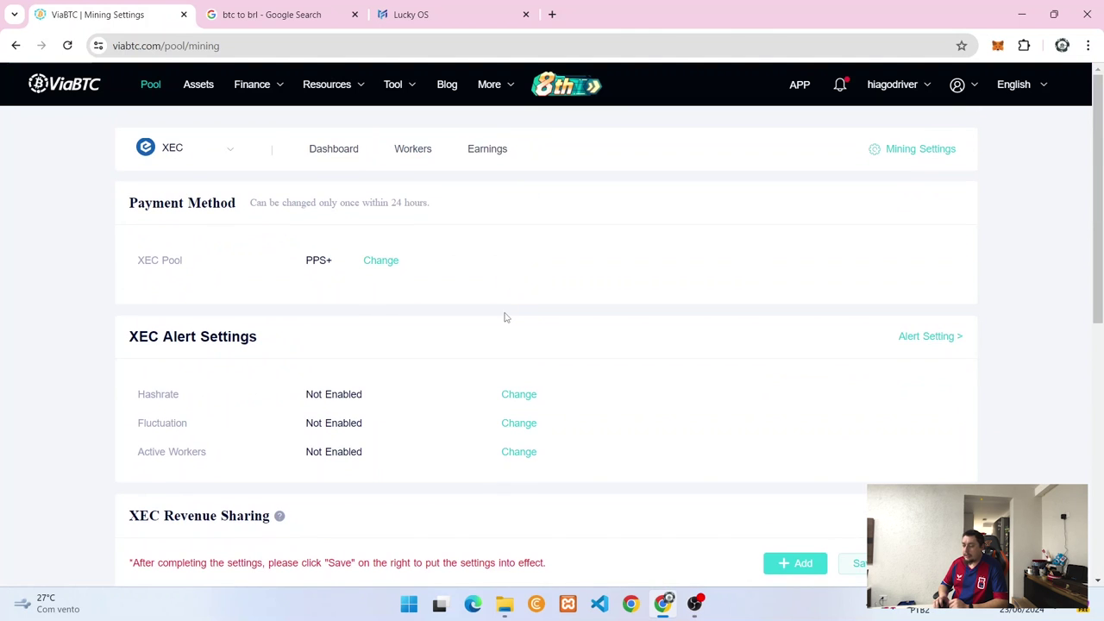
left_click(422, 148)
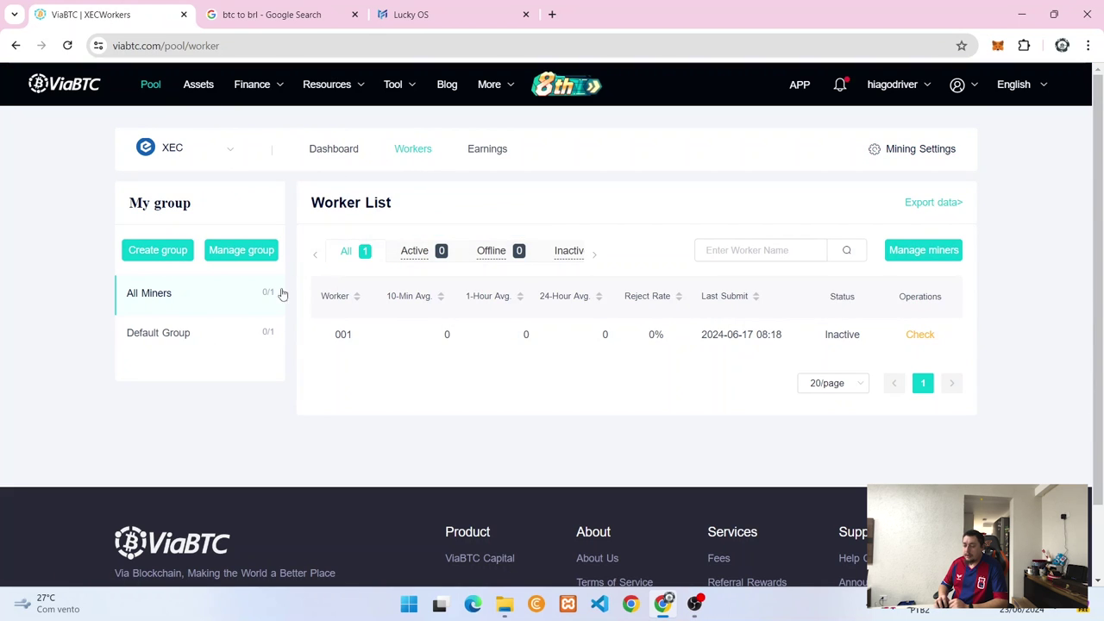
Delete the inactive worker 001 from the XEC worker list
left_click(906, 249)
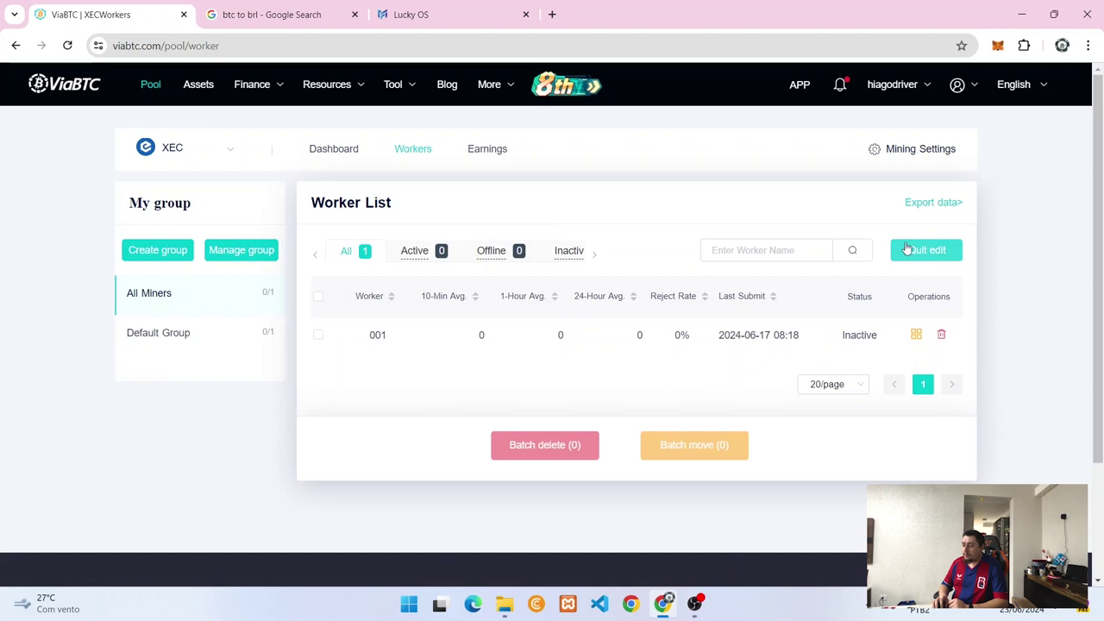
left_click(943, 335)
left_click(613, 375)
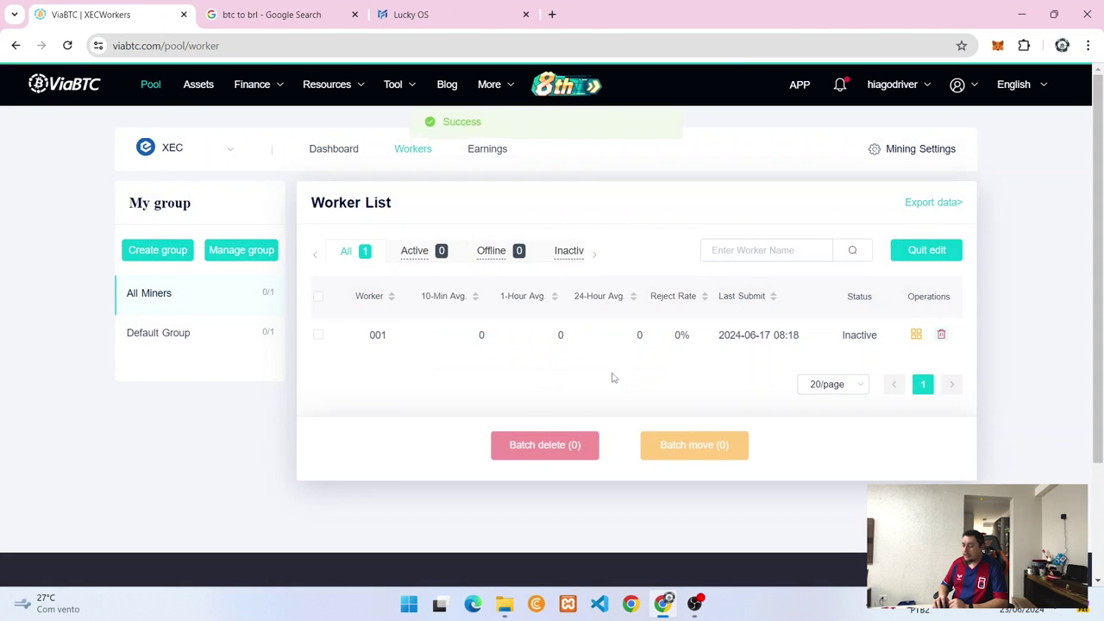
Open the XEC Earnings page and scroll to the profit detail chart
left_click(894, 161)
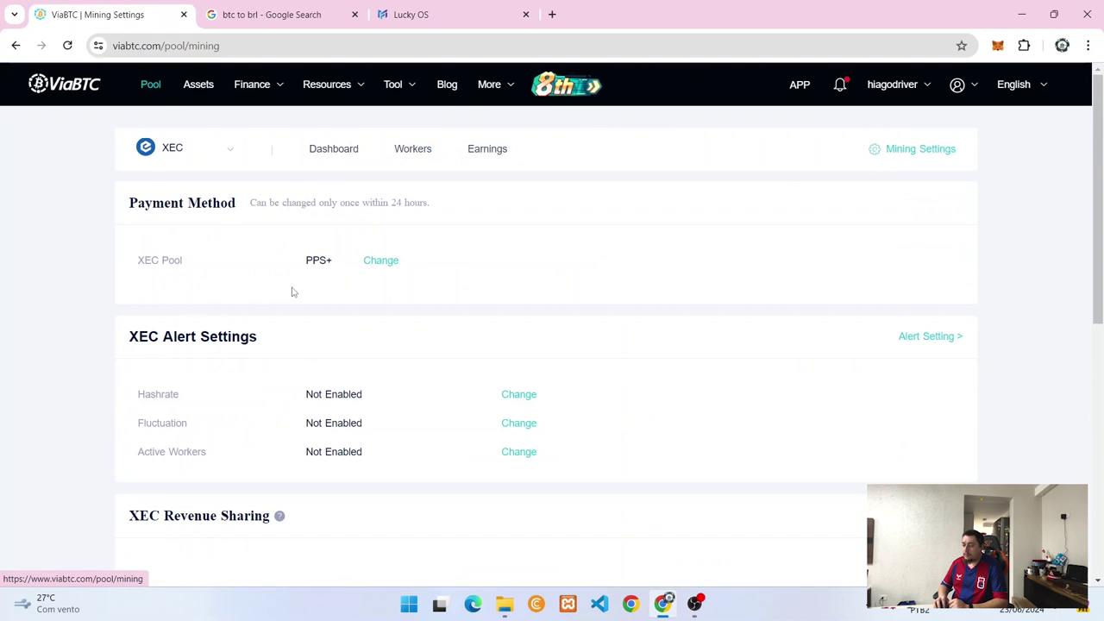
scroll(394, 305, "down", 6)
scroll(483, 340, "up", 6)
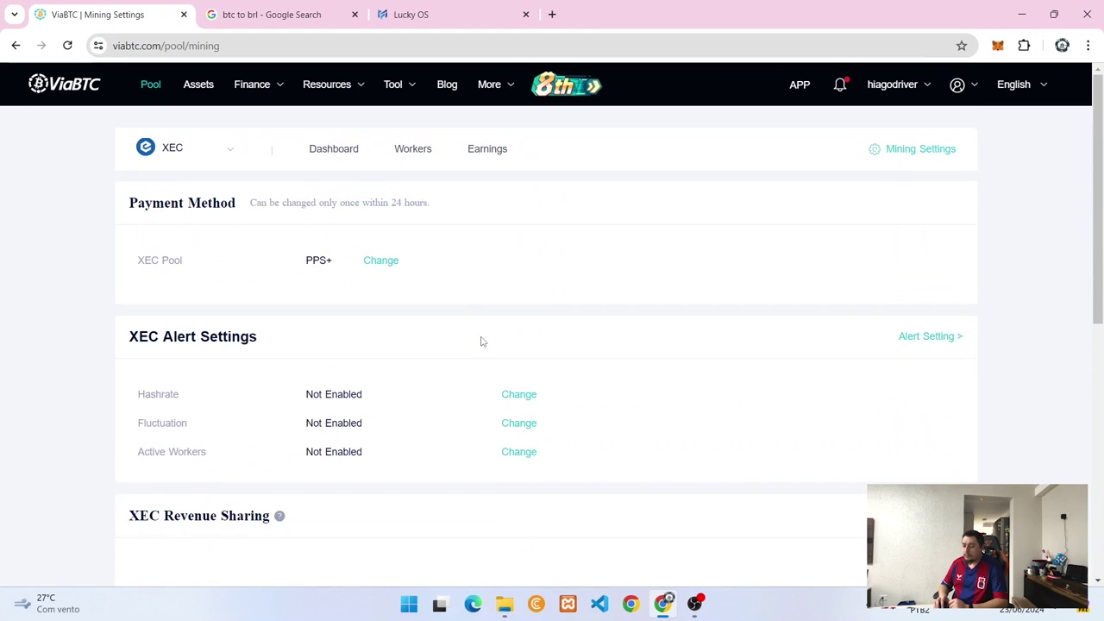
left_click(501, 148)
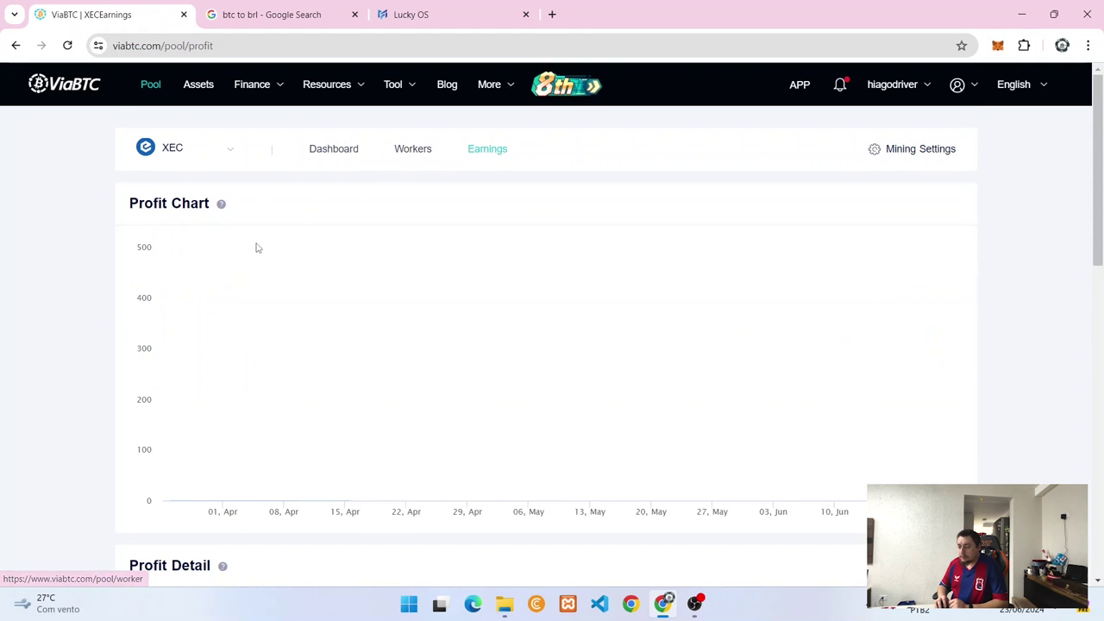
scroll(357, 242, "down", 5)
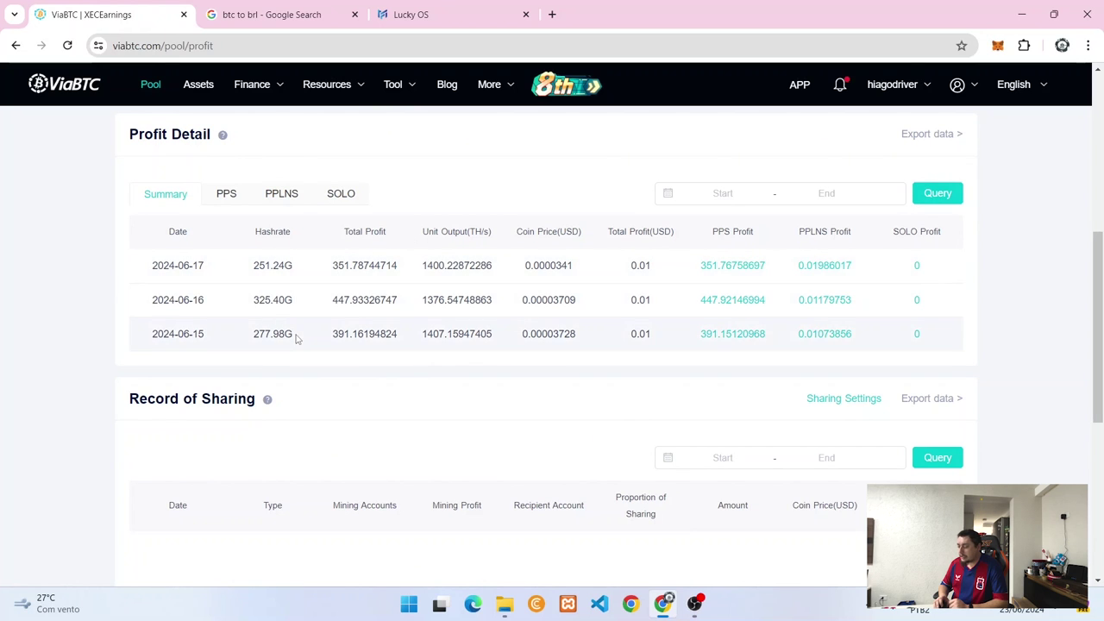
Find the XEC stratum address mining.viabtc.io:3014 on the dashboard, then return to Lucky OS
scroll(296, 338, "up", 5)
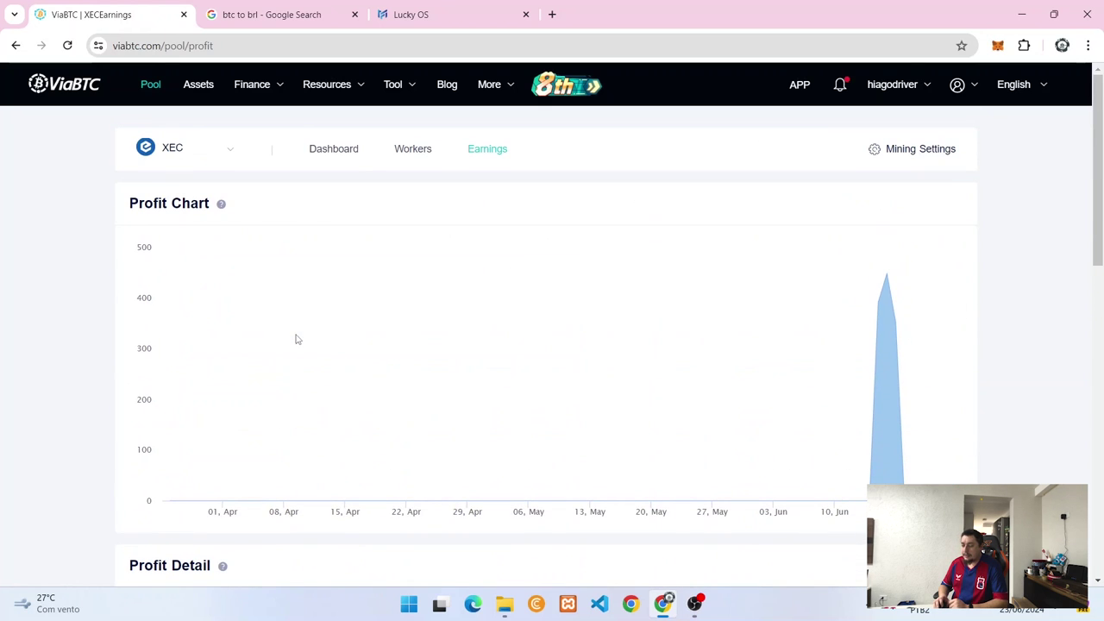
left_click(347, 151)
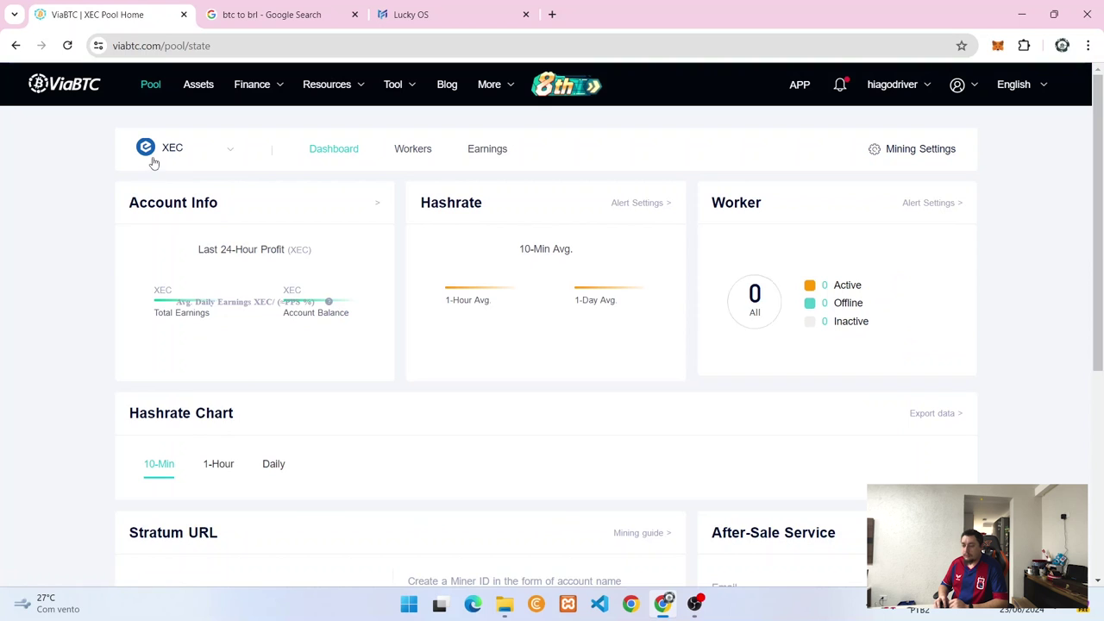
mouse_move(155, 163)
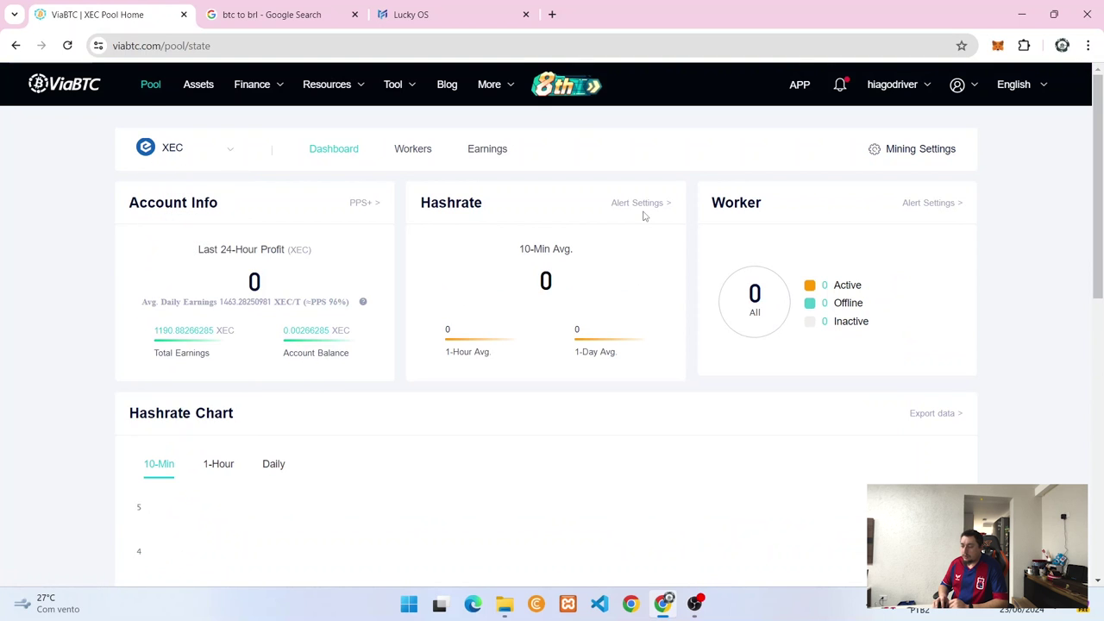
scroll(565, 252, "down", 4)
scroll(565, 252, "down", 2)
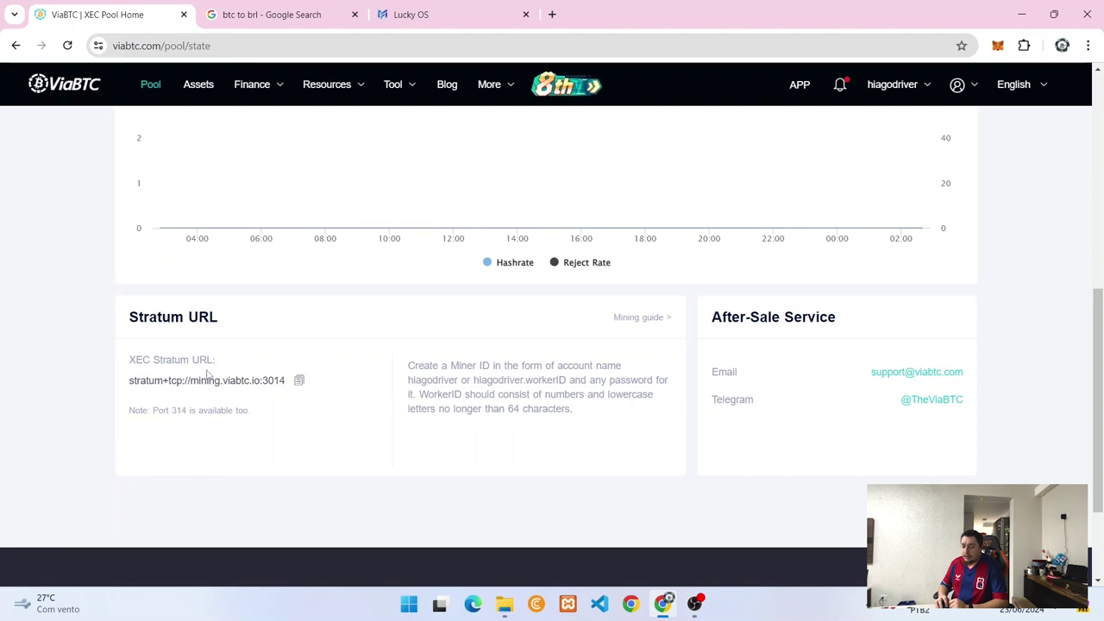
left_click(436, 13)
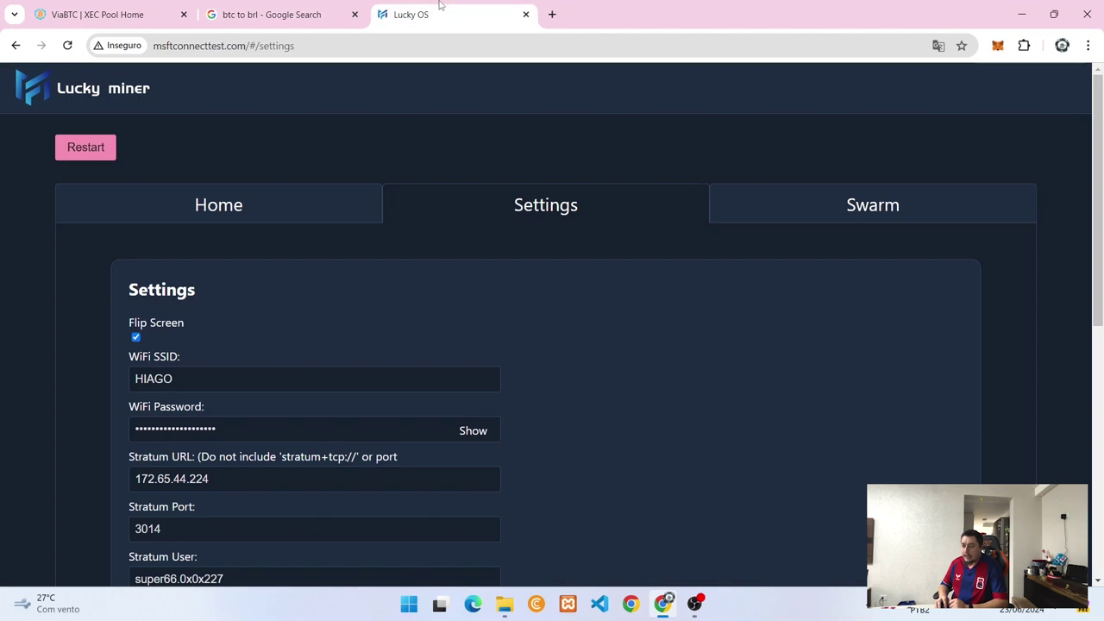
Load the Lucky miner at 192.168.15.11 and open its settings form
left_click(68, 46)
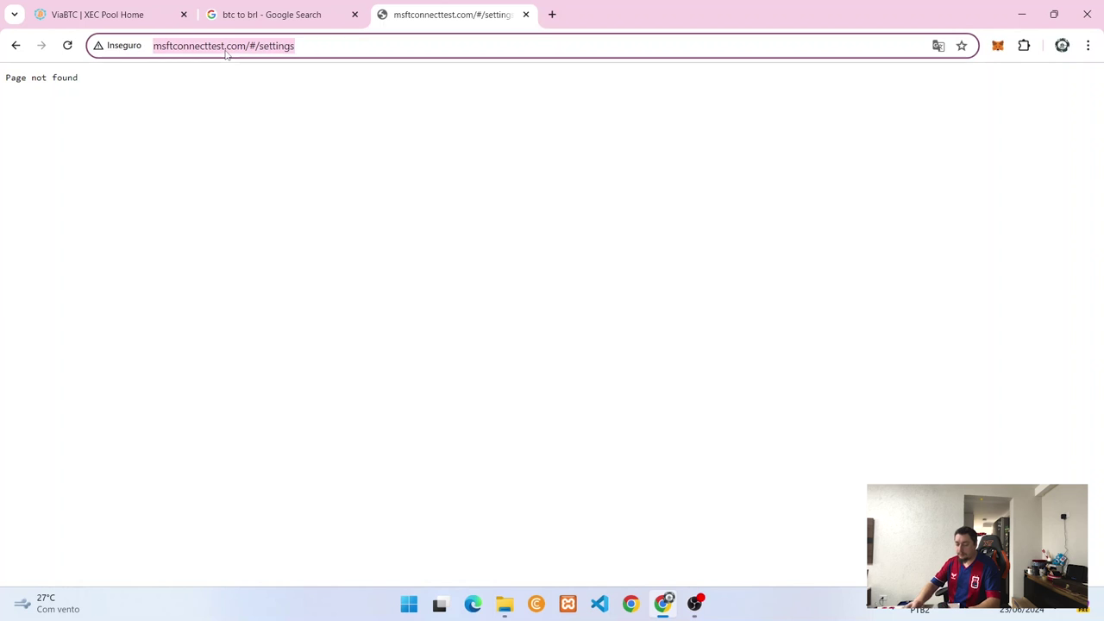
type("192")
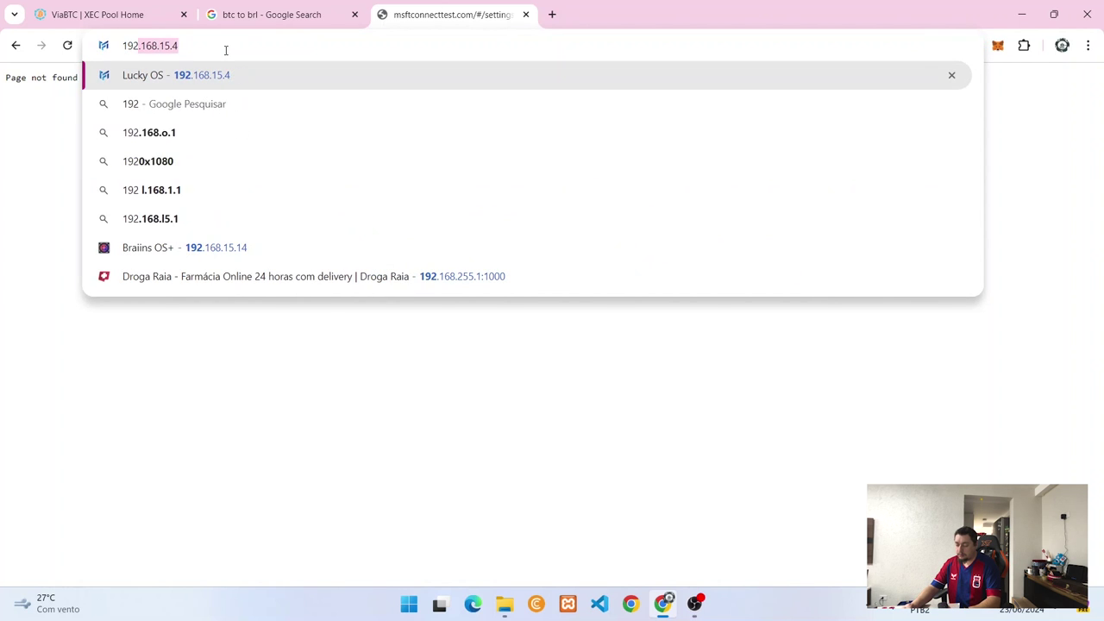
type(".168.1")
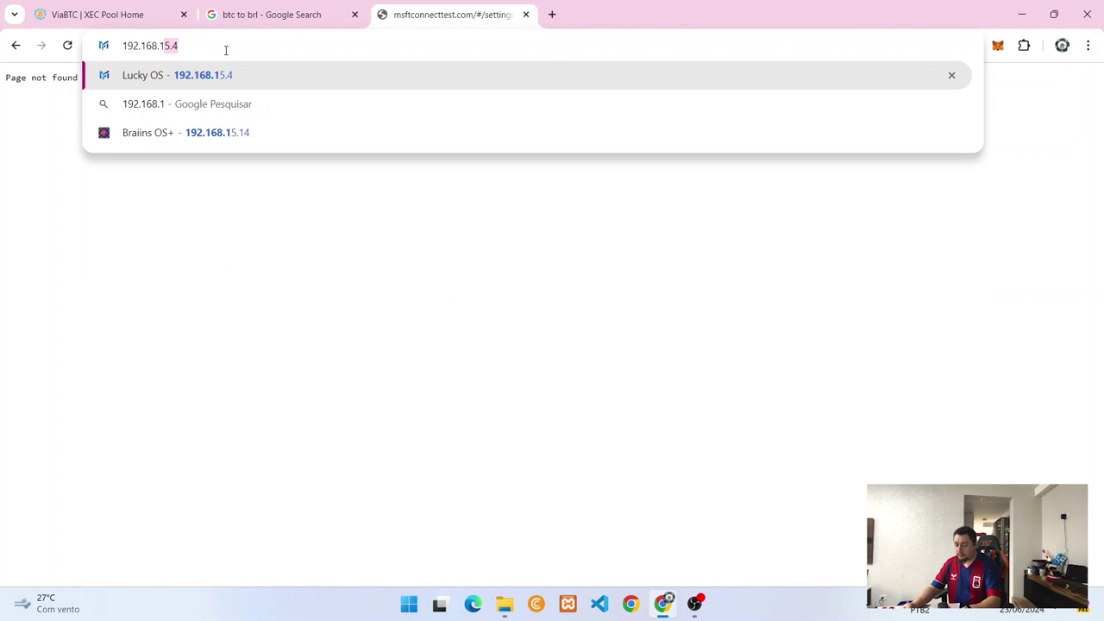
type("5.11")
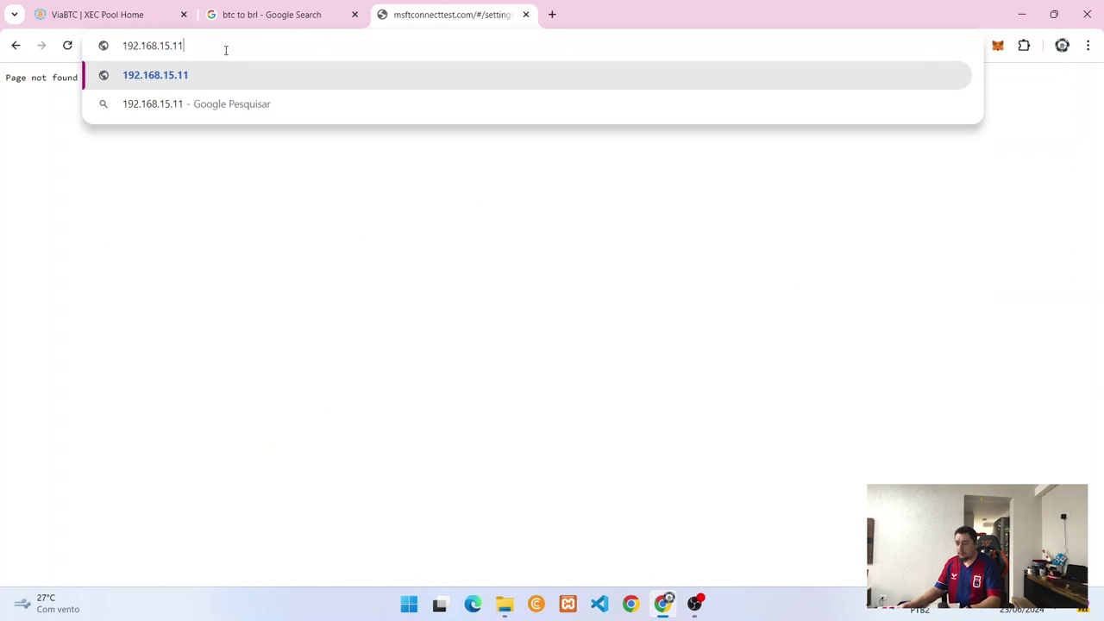
key("Return")
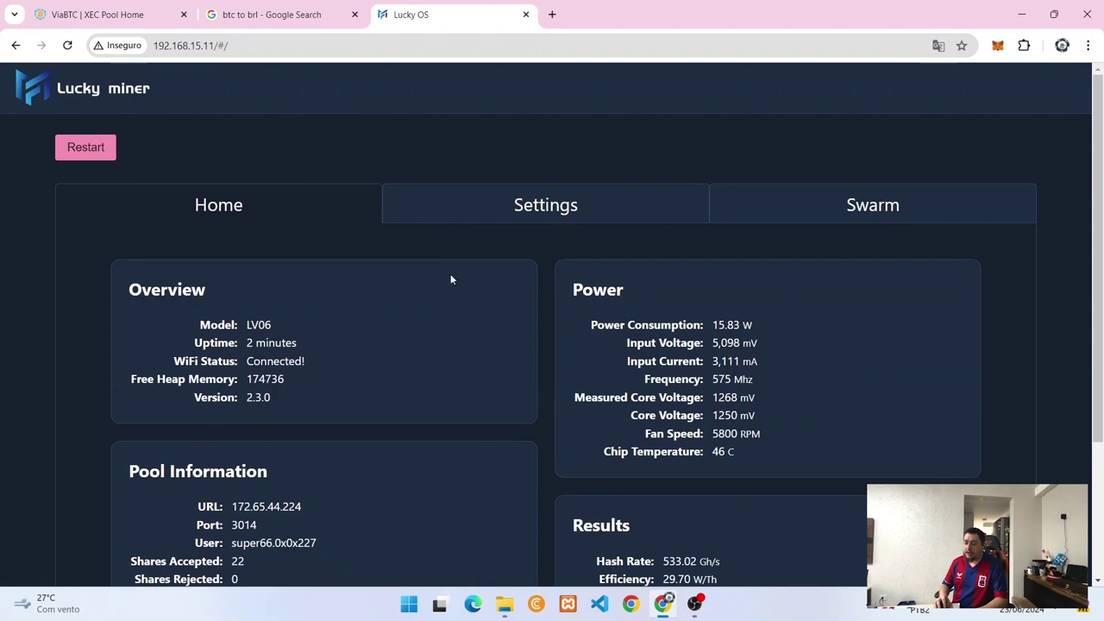
left_click(456, 217)
Copy mining.viabtc.io from ViaBTC and paste it over 172.65.44.224 in the Stratum URL field
scroll(207, 321, "down", 3)
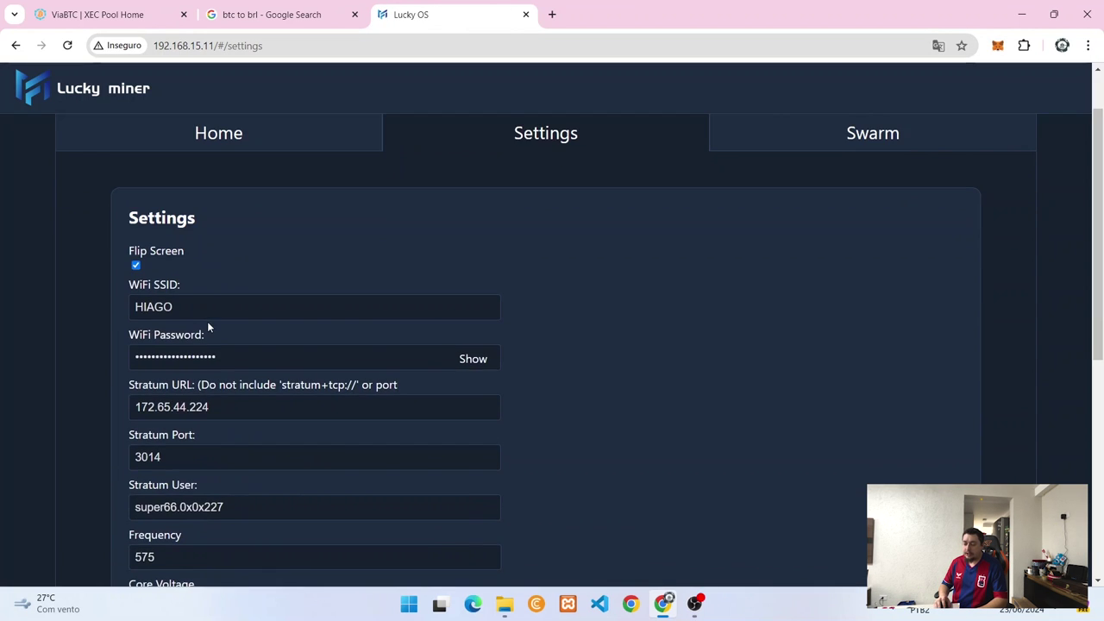
scroll(229, 259, "down", 1)
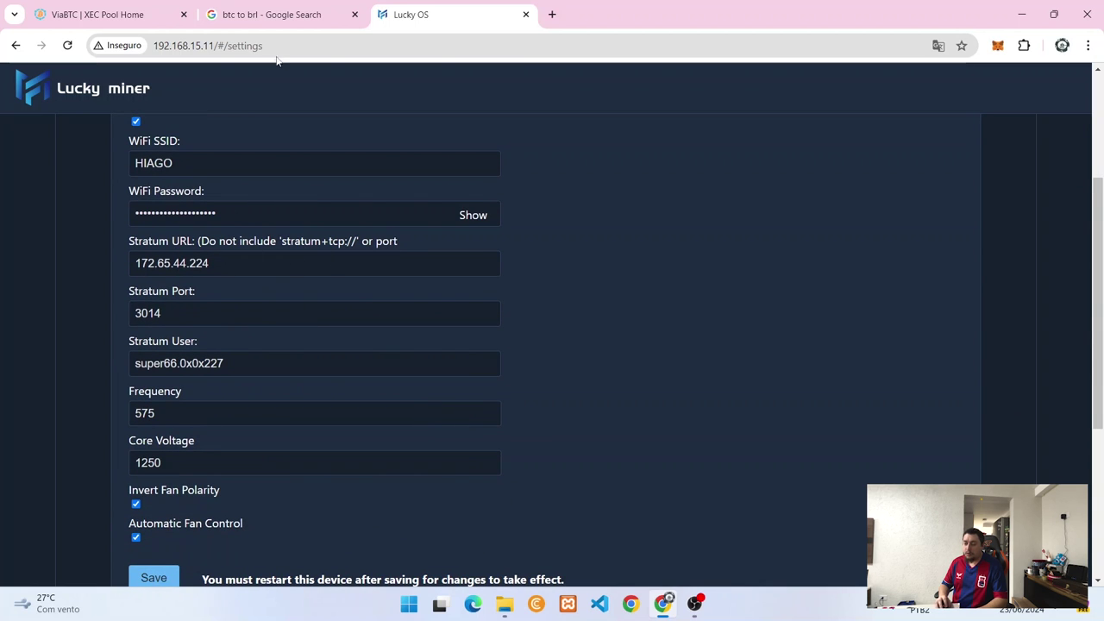
left_click(164, 16)
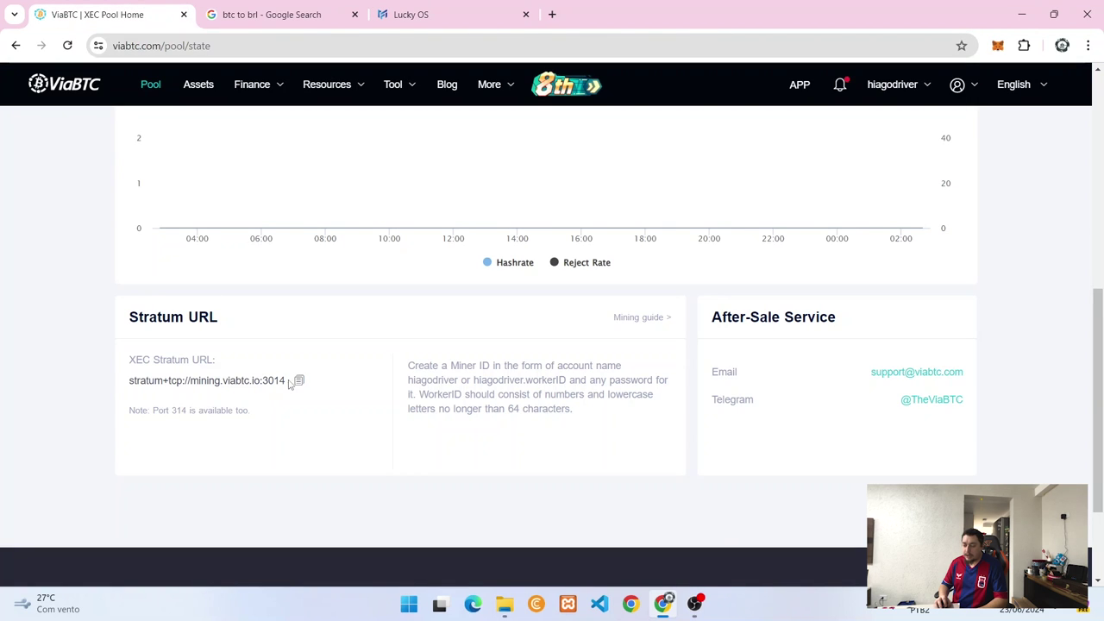
left_click_drag(259, 384, 190, 380)
key("ctrl+c")
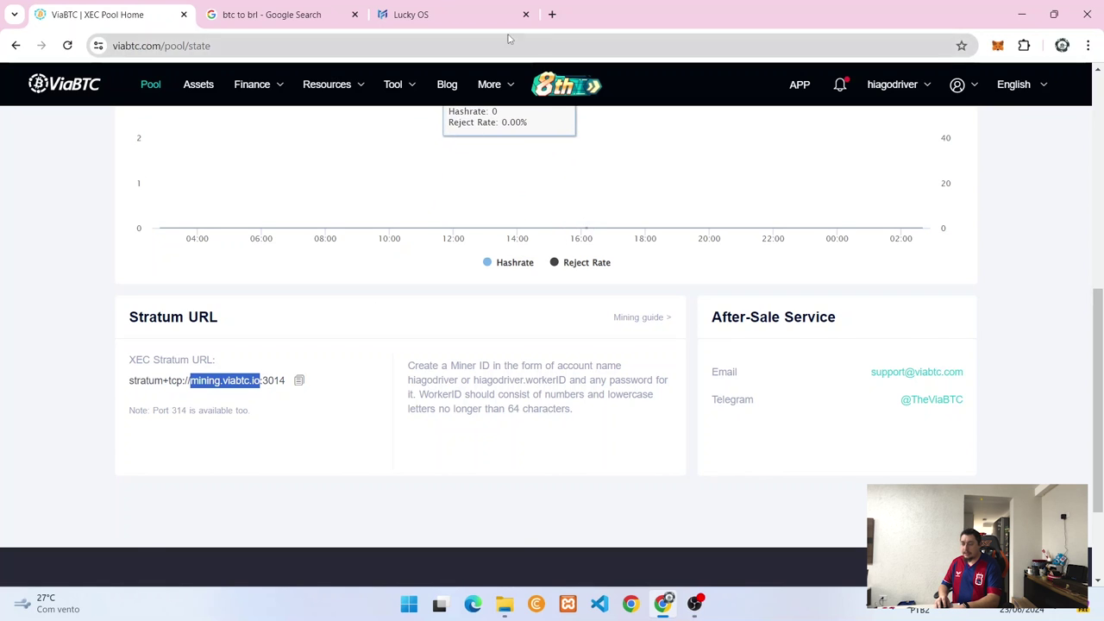
left_click(431, 15)
triple_click(251, 262)
key("ctrl+v")
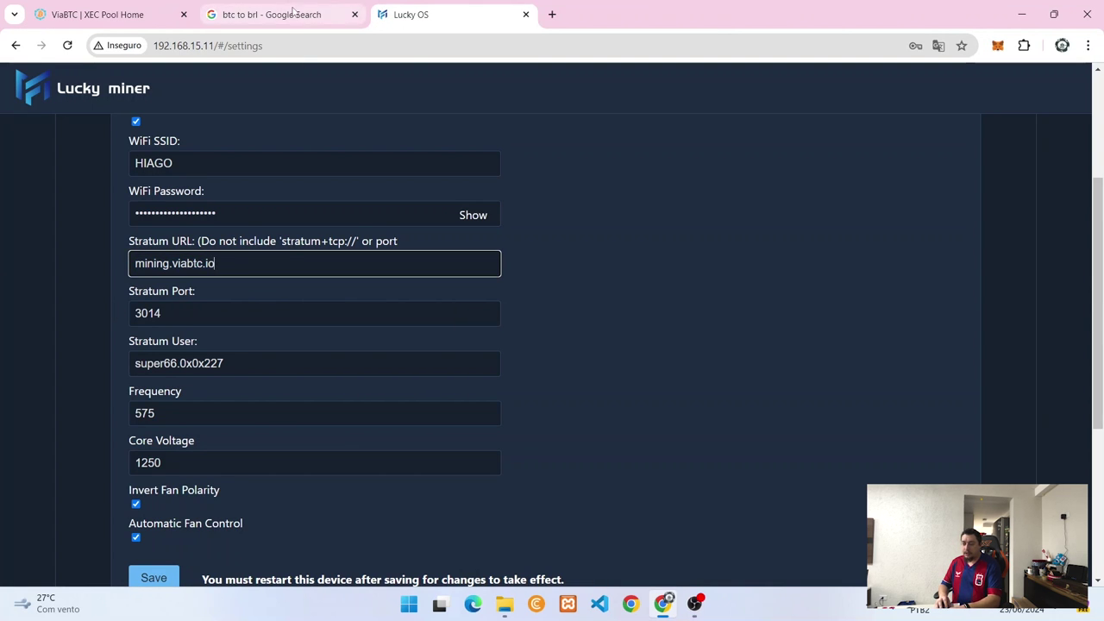
left_click(78, 19)
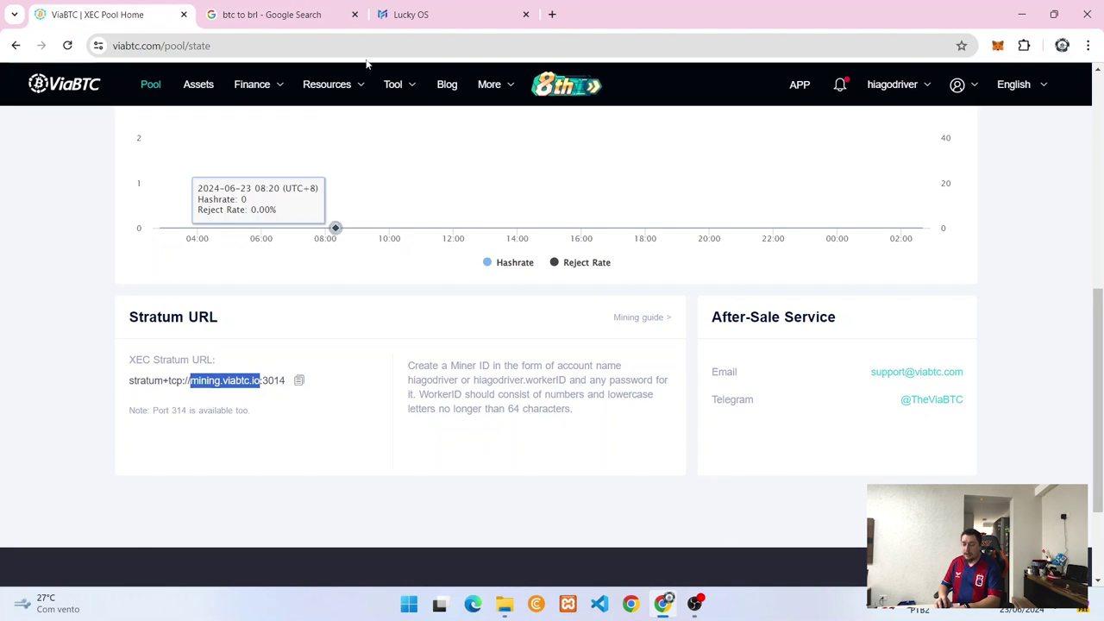
Replace the Stratum User with the ViaBTC account's worker name, following ViaBTC's naming format
left_click(400, 22)
left_click(210, 325)
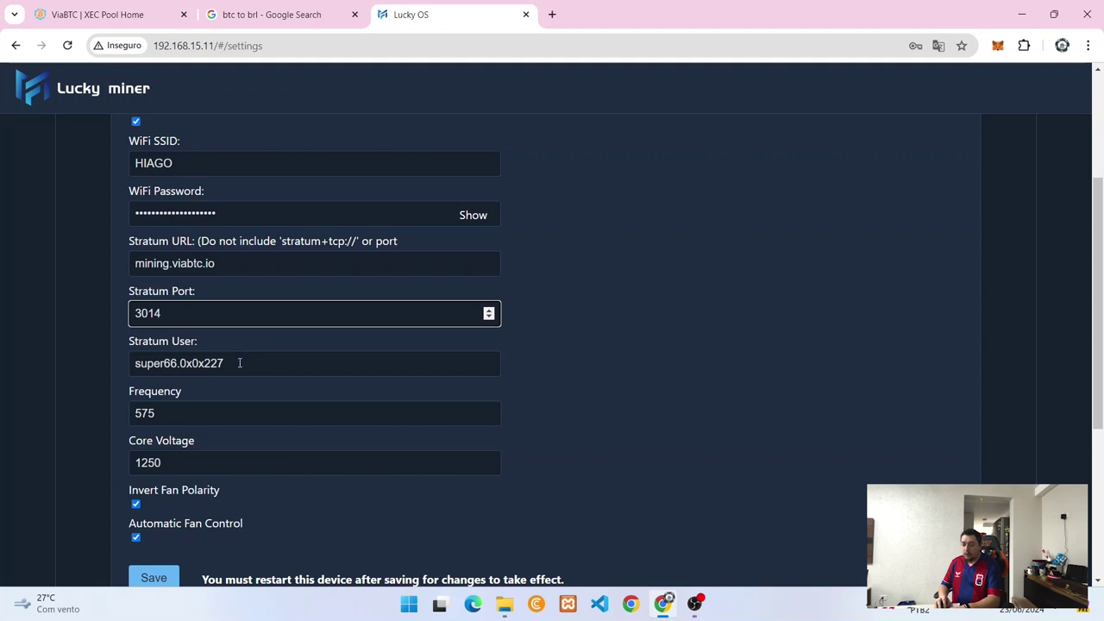
key("Tab")
key("BackSpace")
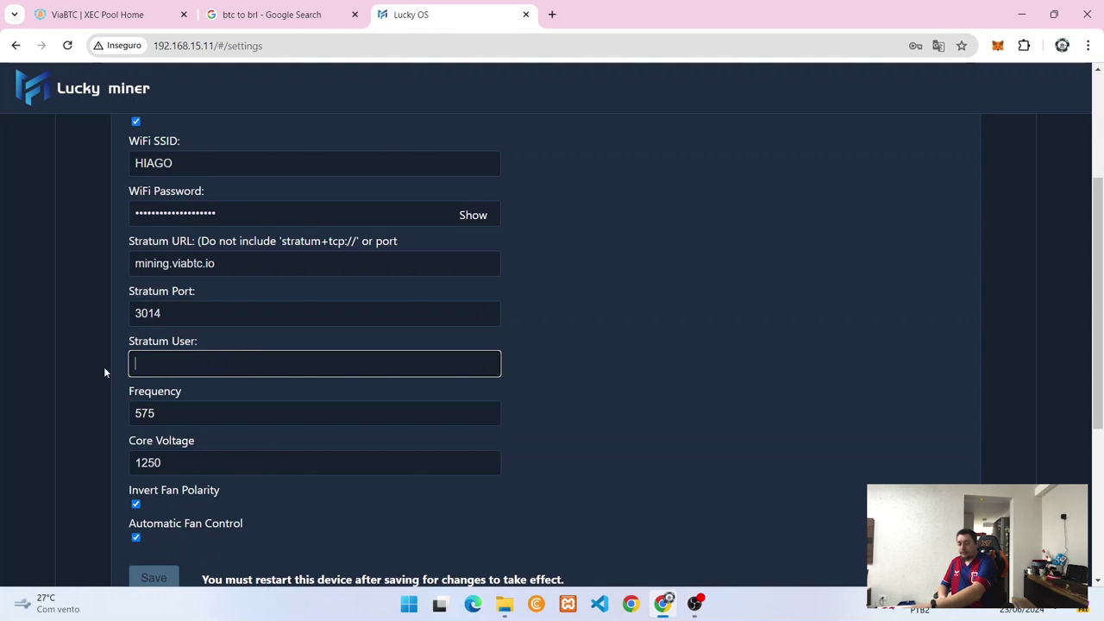
left_click(143, 6)
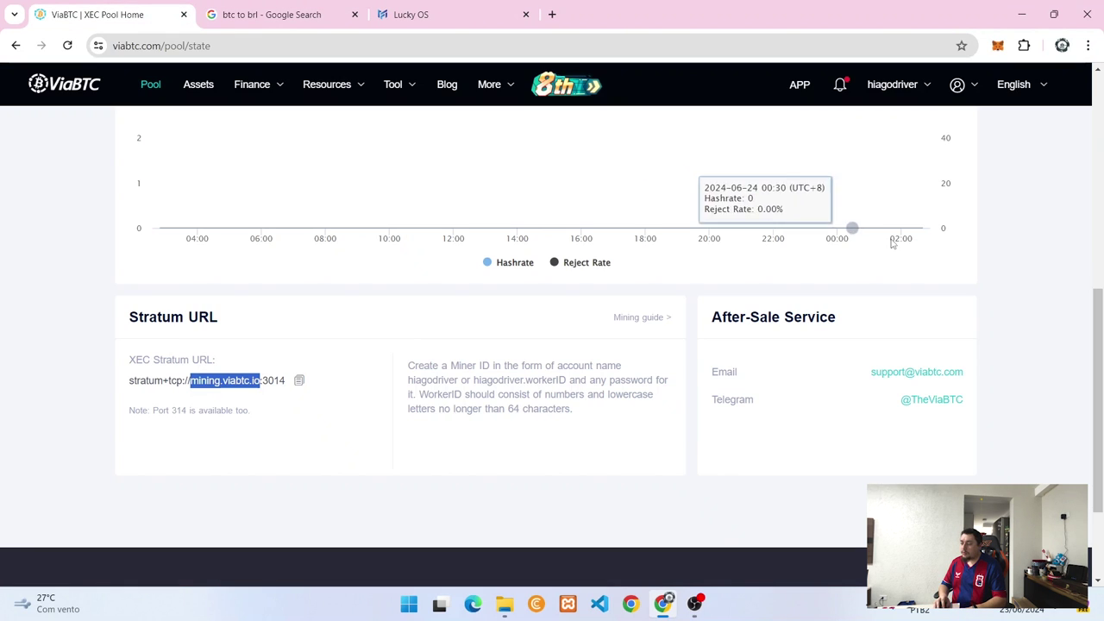
mouse_move(910, 86)
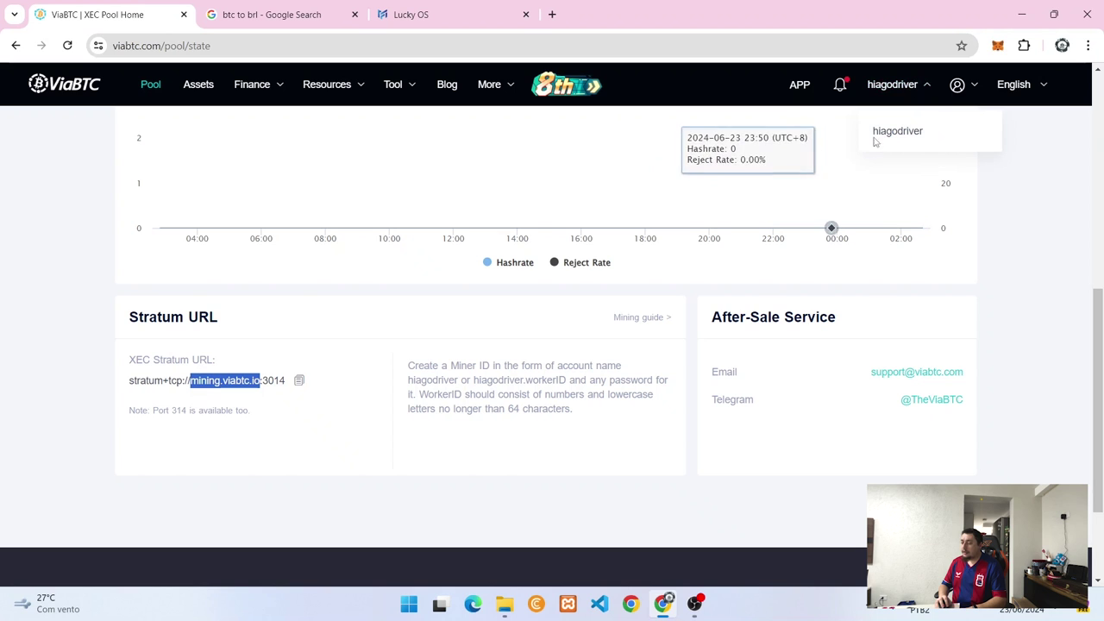
left_click(448, 32)
type("hia")
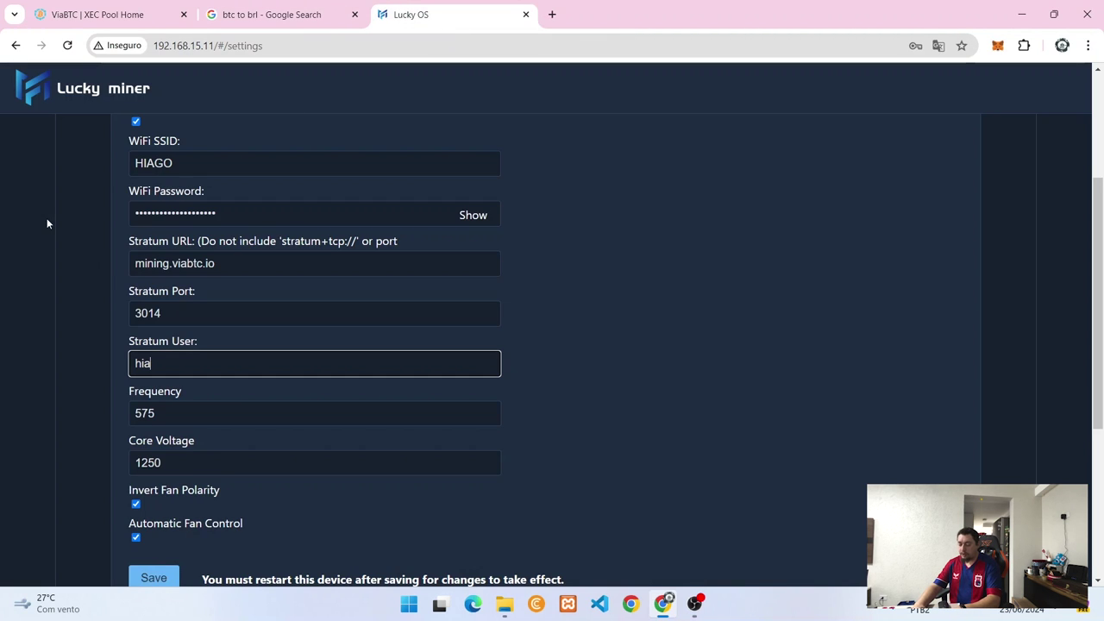
type("godriver.001")
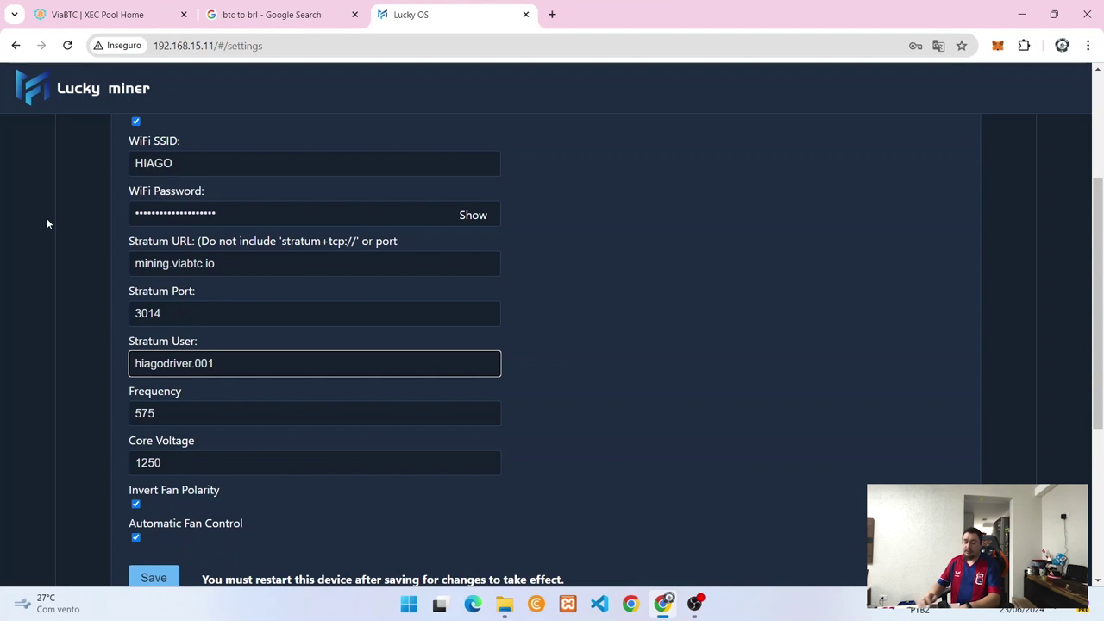
Save the new miner settings and restart the miner
scroll(147, 371, "down", 3)
left_click(160, 366)
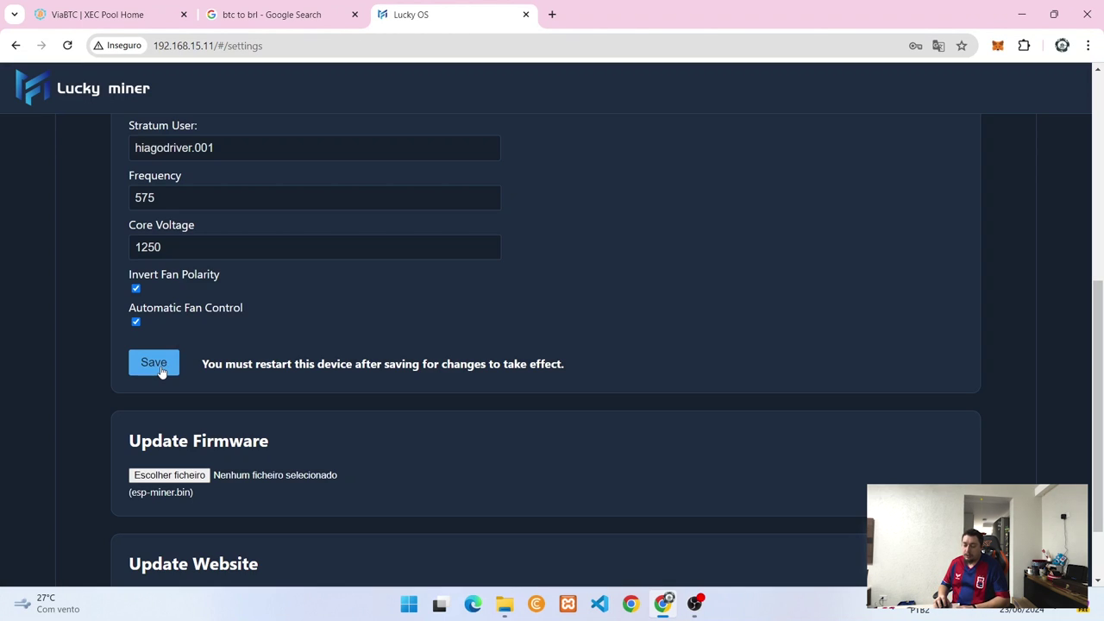
scroll(161, 362, "up", 5)
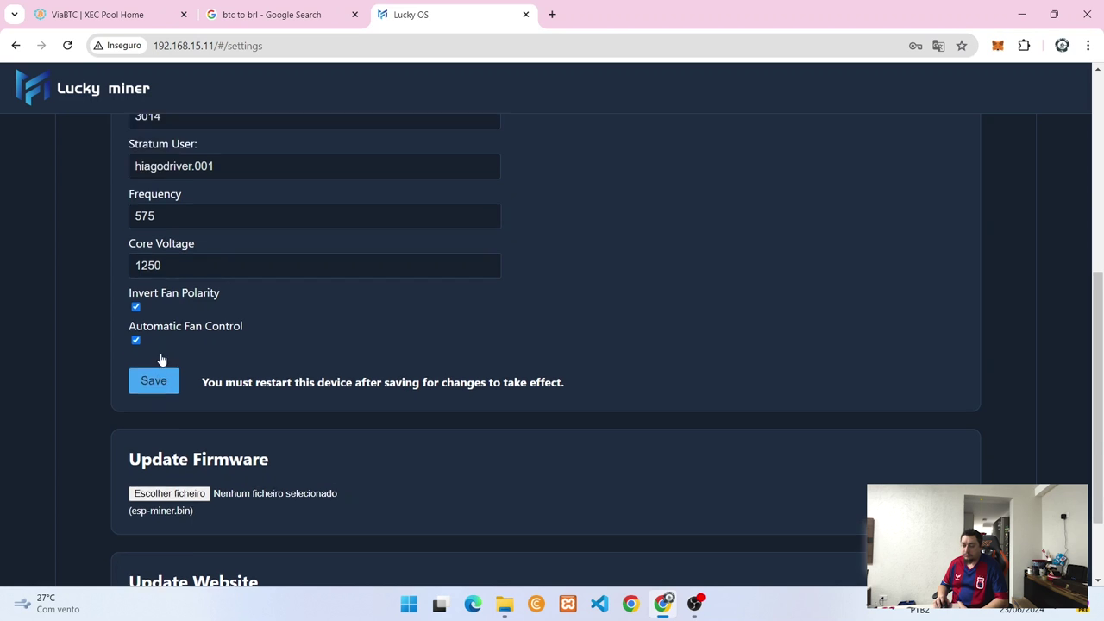
left_click(95, 148)
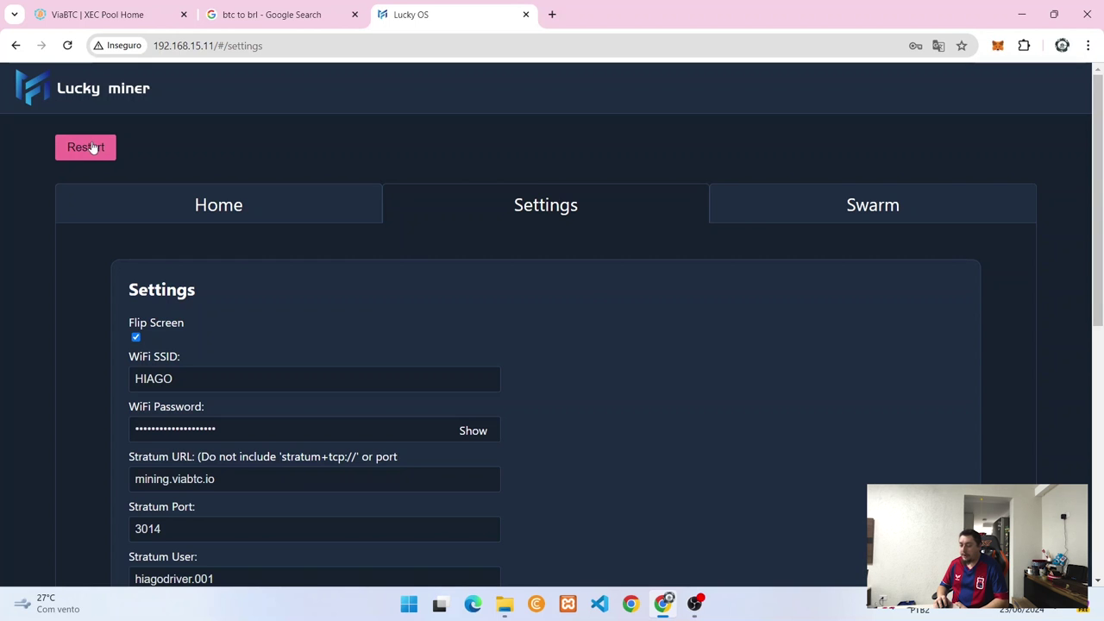
Check the miner's Home overview, decline saving the password, and return to the ViaBTC XEC dashboard
left_click(180, 211)
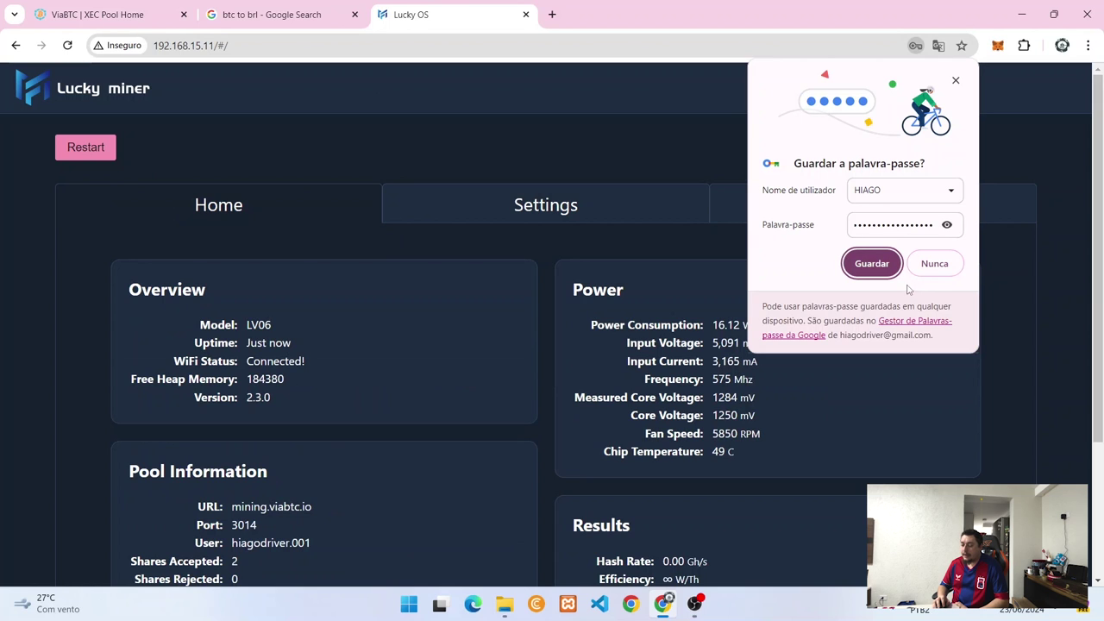
left_click(934, 264)
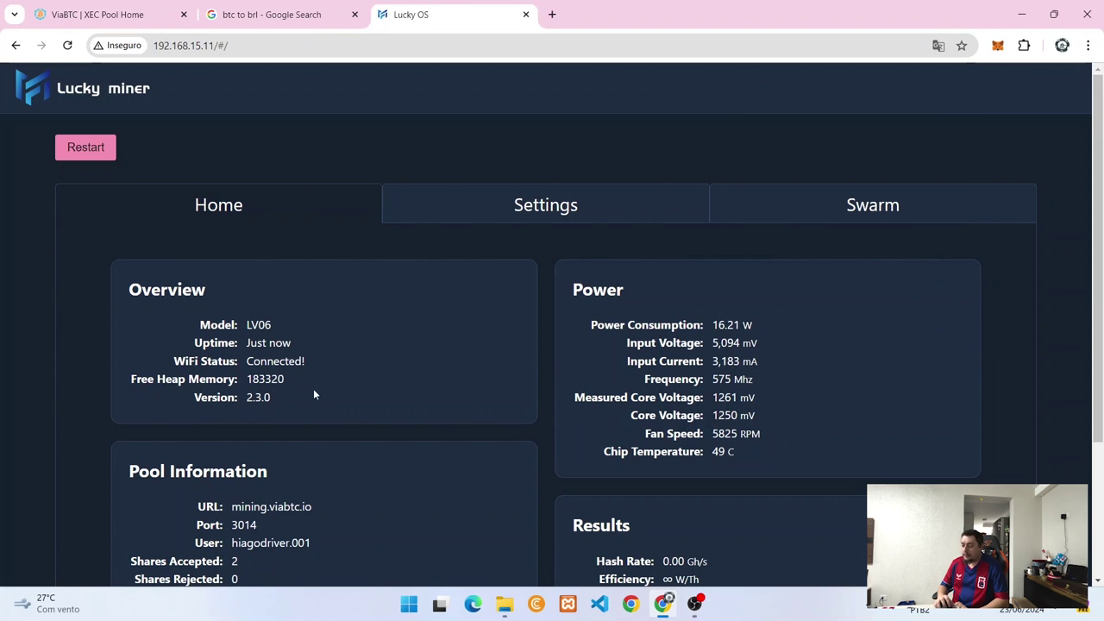
left_click(97, 15)
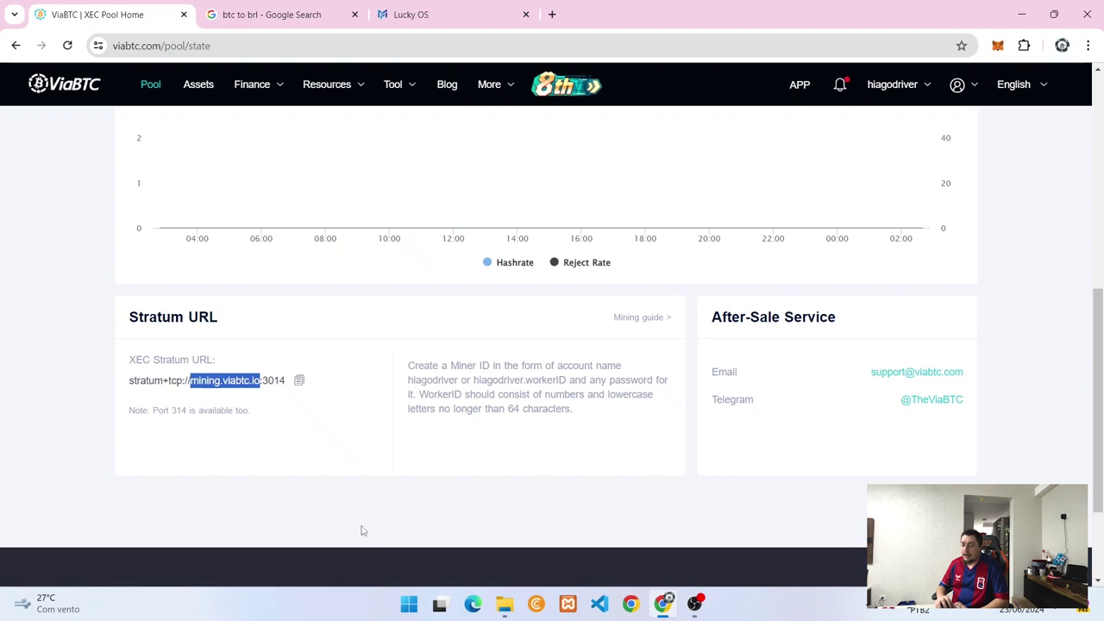
scroll(319, 509, "up", 10)
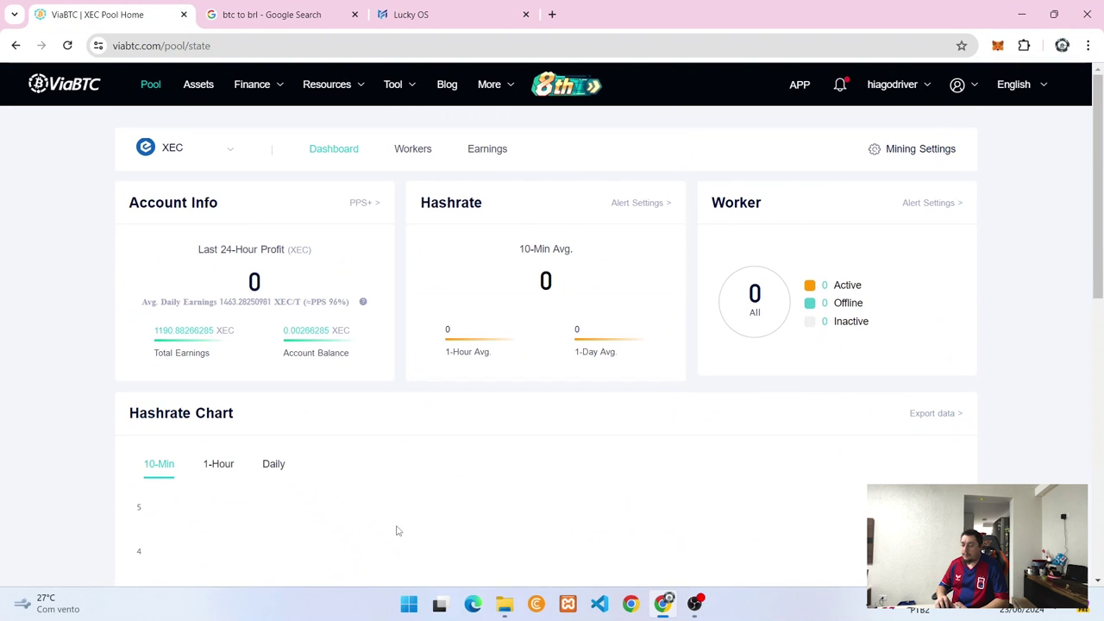
Reload the ViaBTC XEC pool dashboard to check whether the Lucky miner appears among the workers
left_click(321, 152)
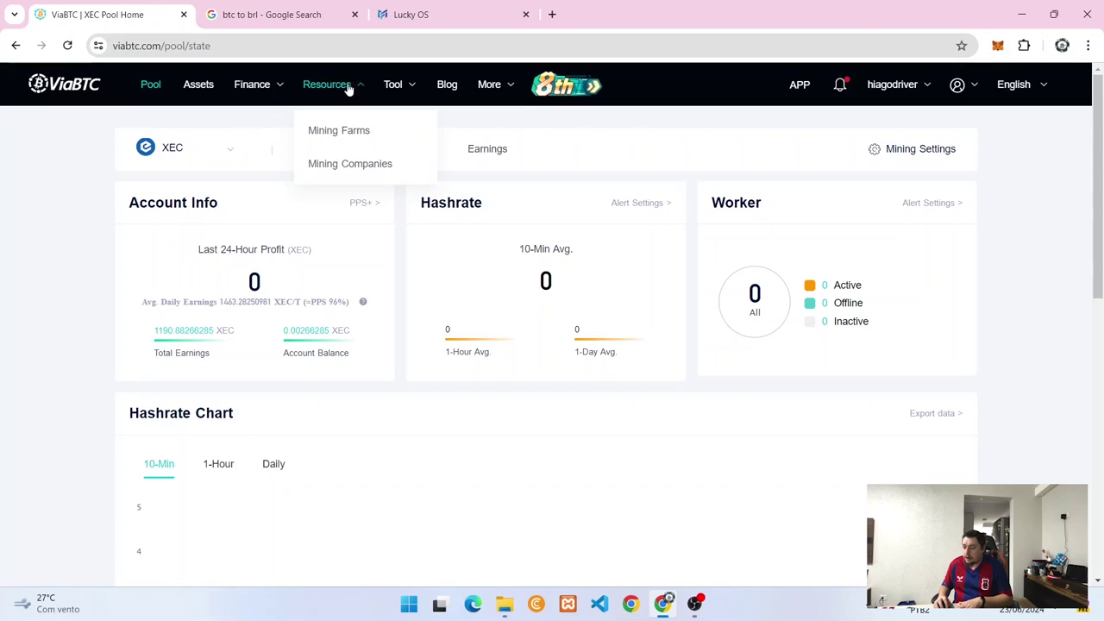
Open ViaBTC's Profit Calculator and set the Valid Hashrate to 0.5 TH/s
mouse_move(392, 87)
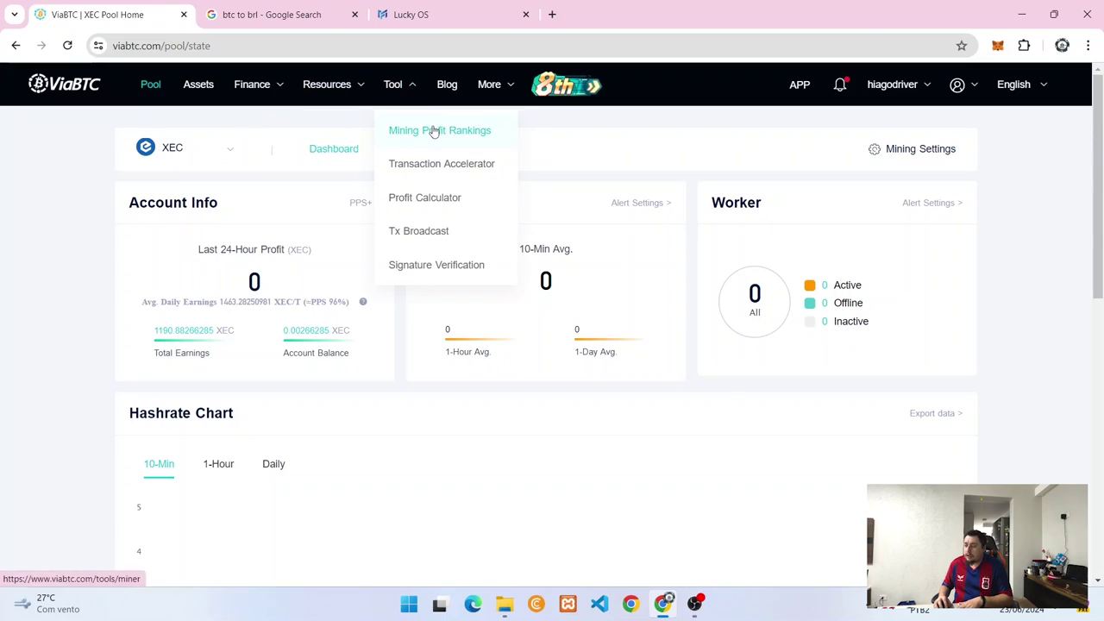
left_click(426, 197)
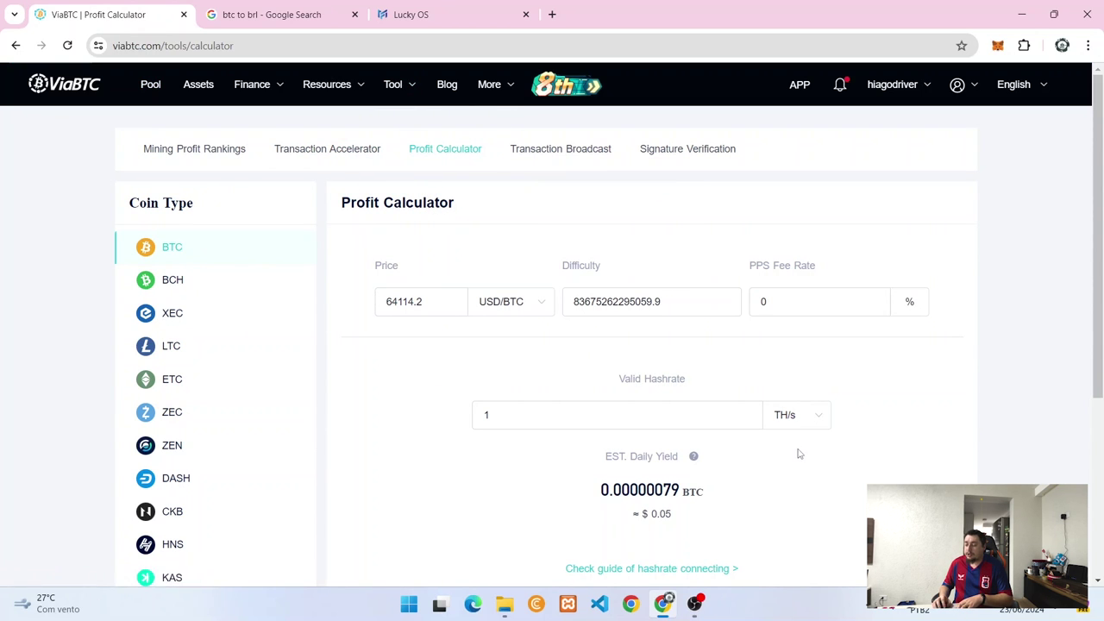
left_click(811, 422)
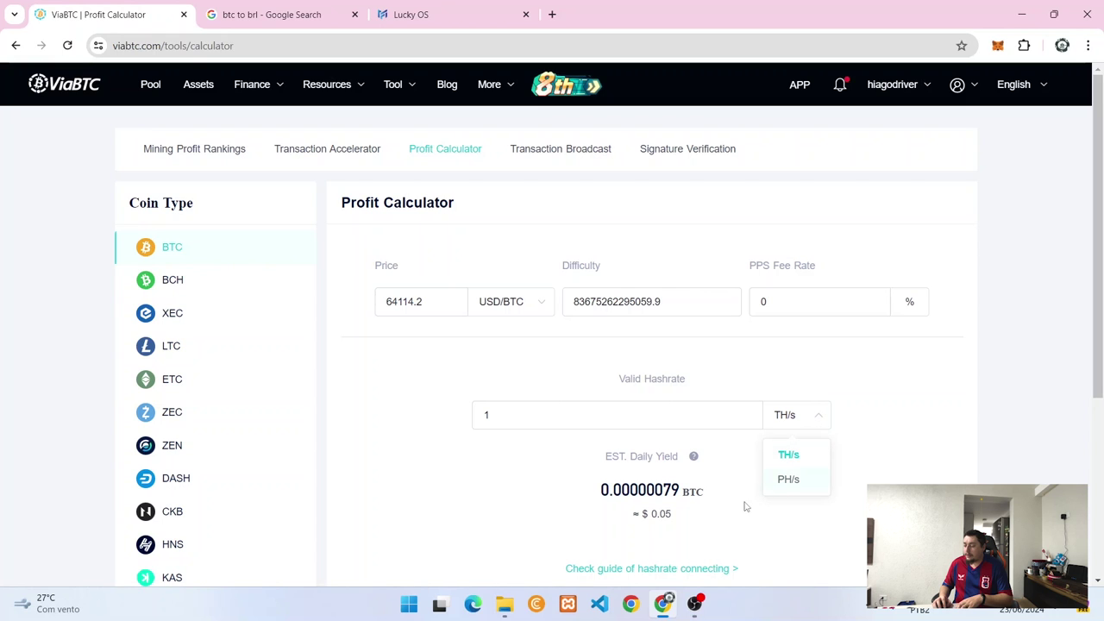
left_click(528, 423)
left_click_drag(528, 423, 416, 411)
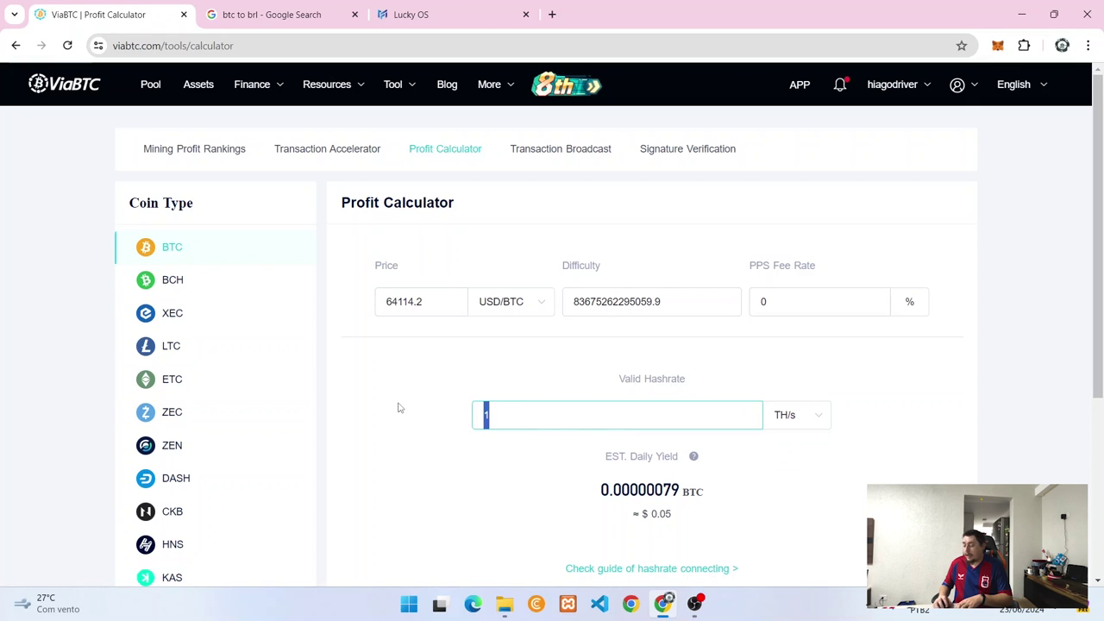
type("056")
key("BackSpace")
key("BackSpace")
type(".")
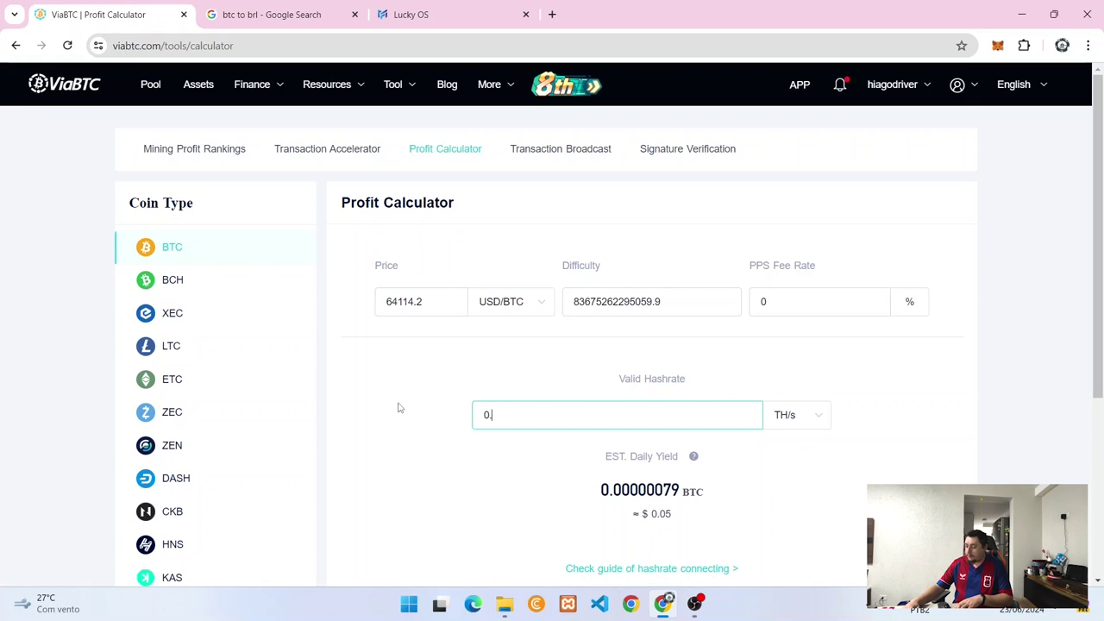
type("5")
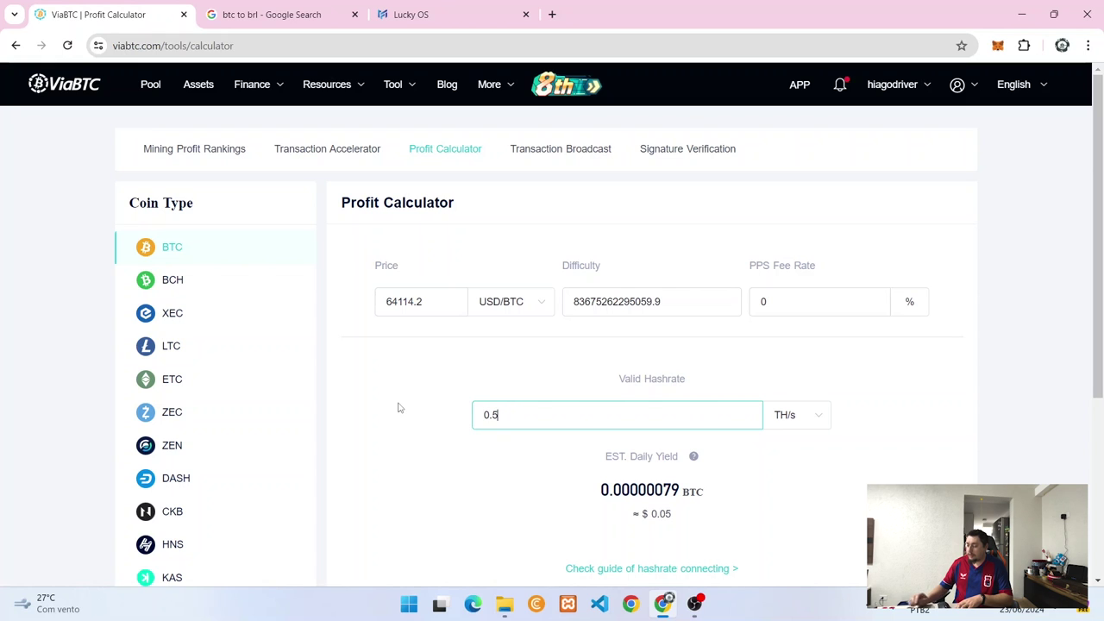
key("Tab")
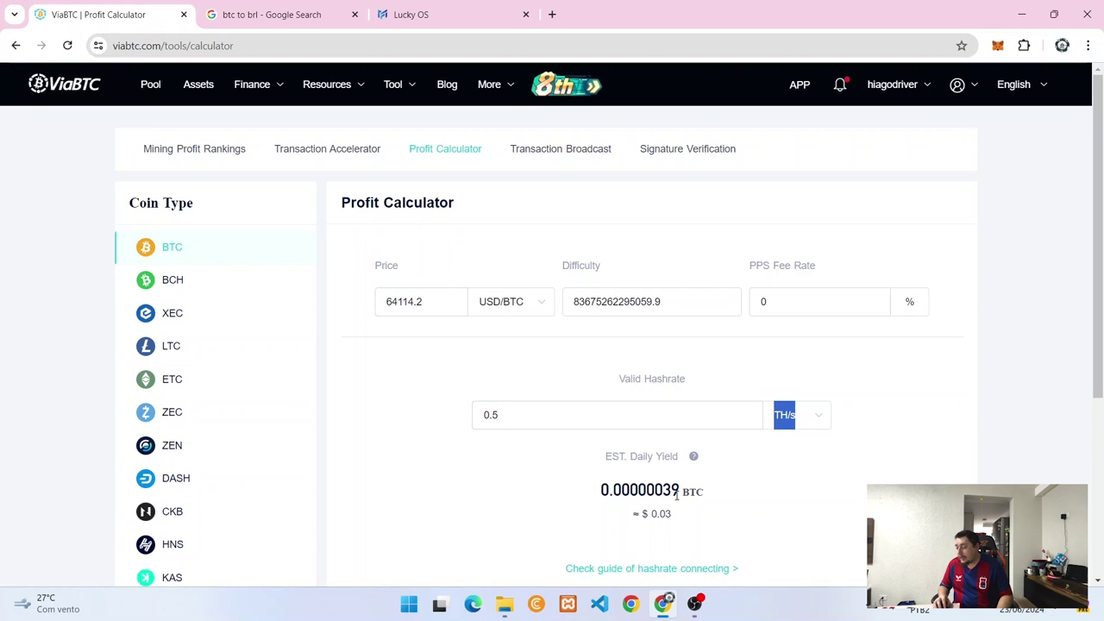
Highlight the estimated daily yield of 0.00000039 BTC, about $0.03
left_click_drag(664, 490, 678, 495)
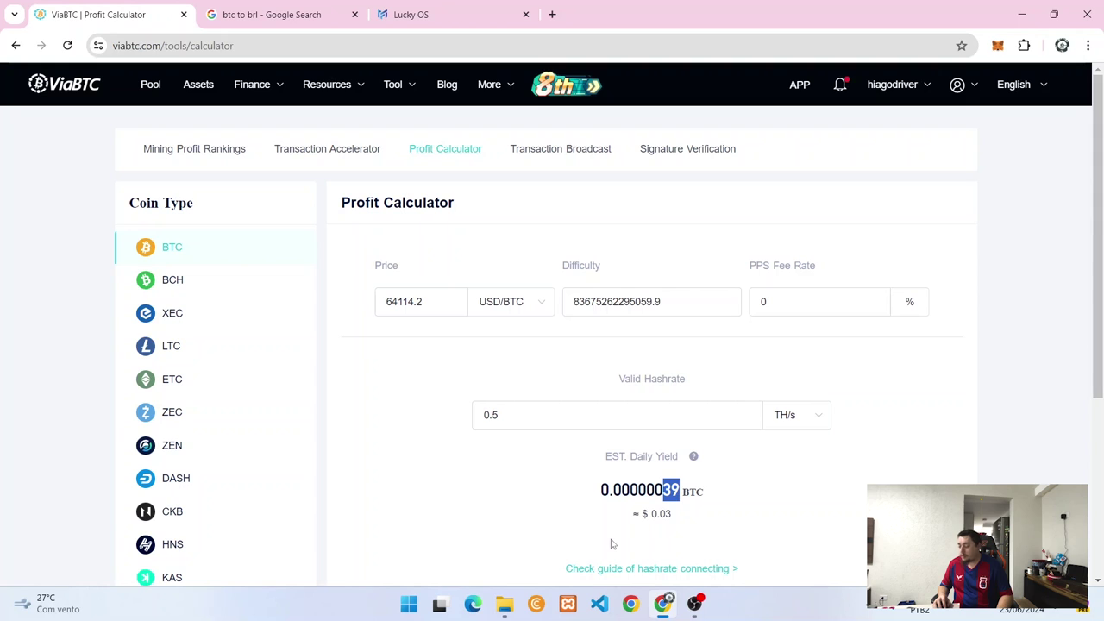
left_click_drag(649, 513, 672, 518)
left_click(655, 512)
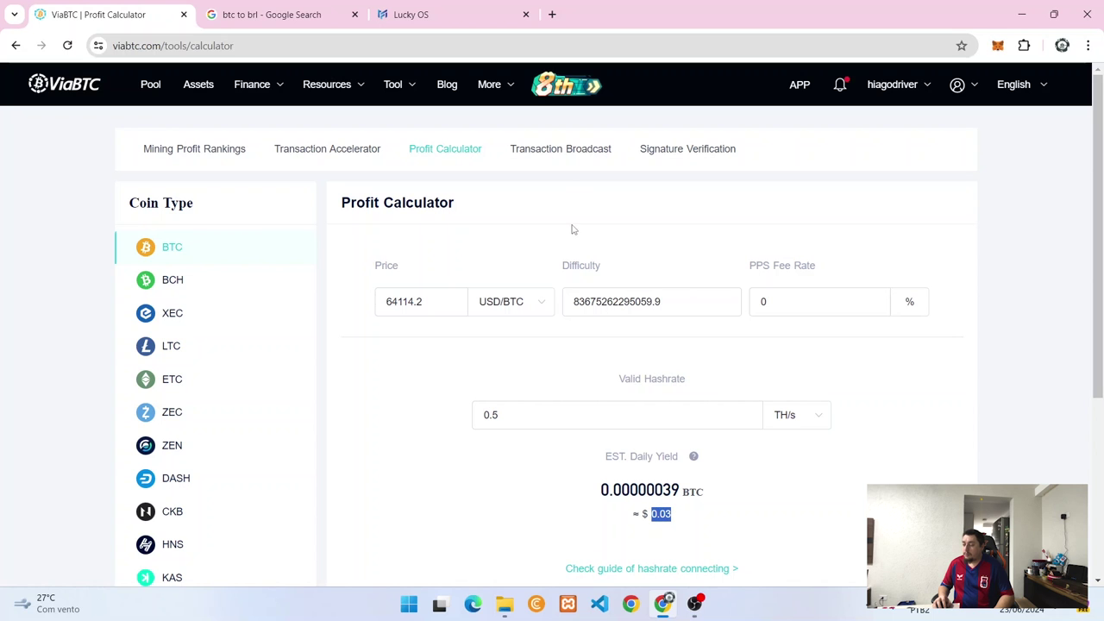
In a new tab, open 4Devs' rule-of-three calculator via 'regra' and enter 860 as the first value
left_click(553, 15)
type("regra")
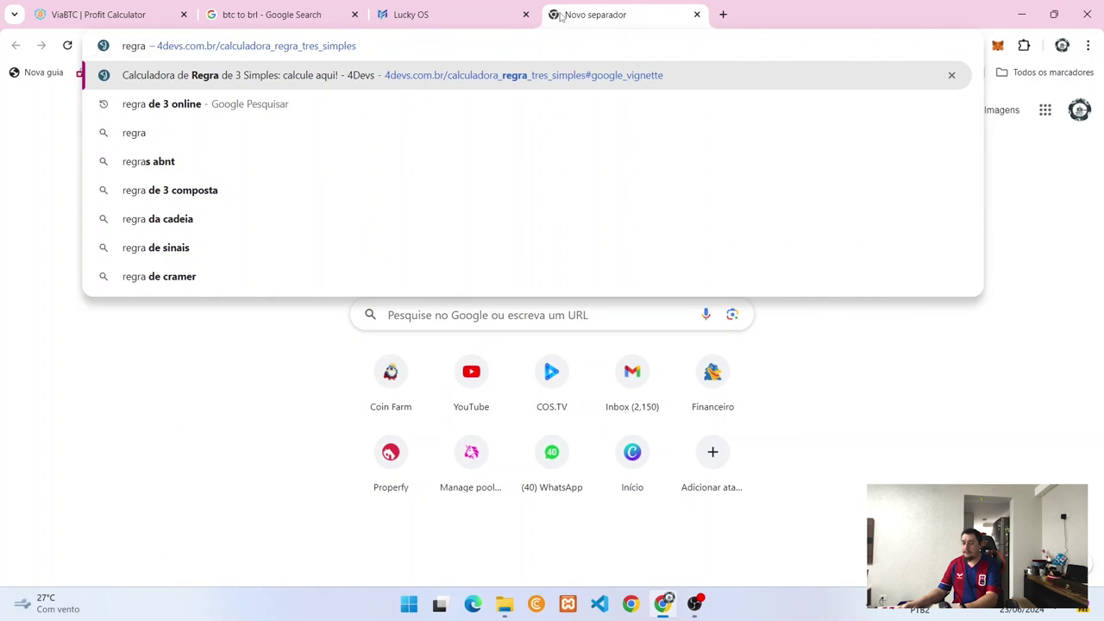
key("Return")
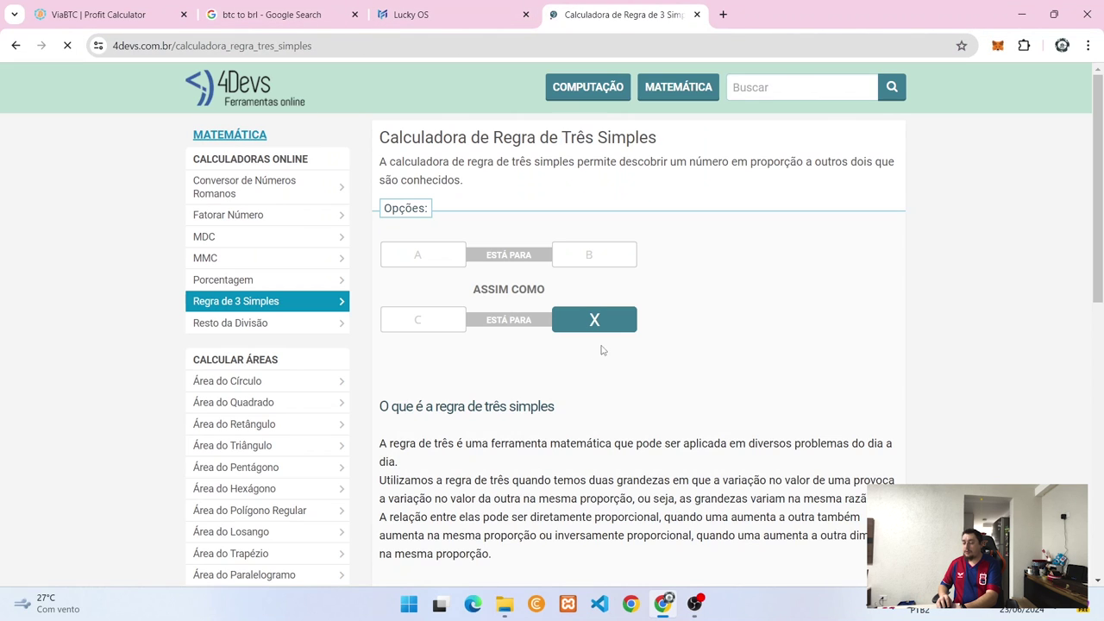
left_click(426, 255)
type("860")
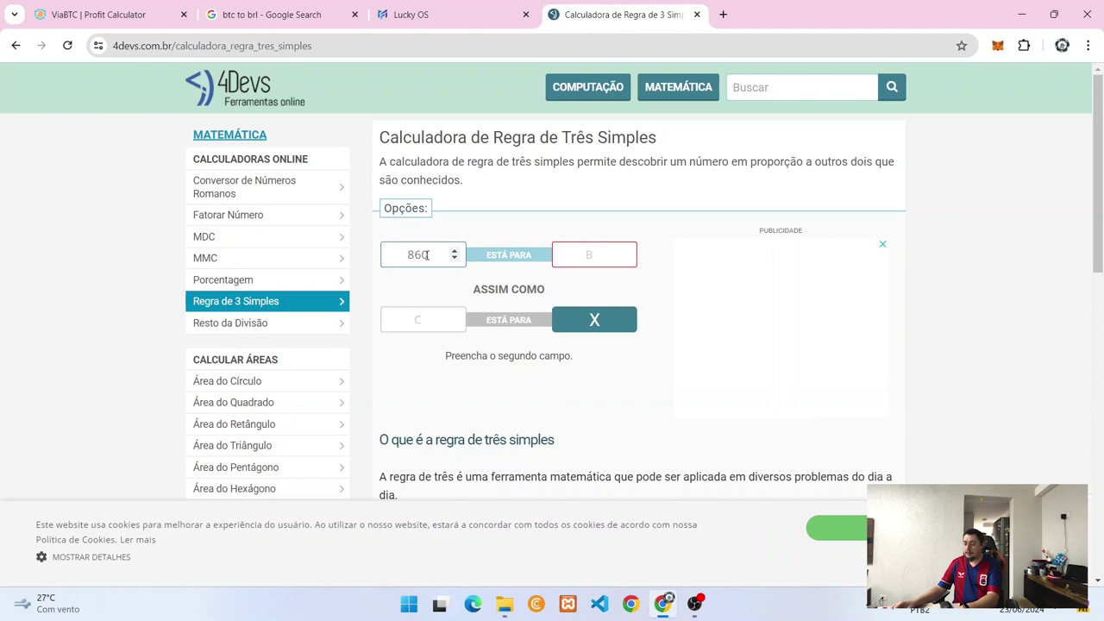
Search Google for 'usd to brl' to get the dollar-to-real rate
left_click(384, 47)
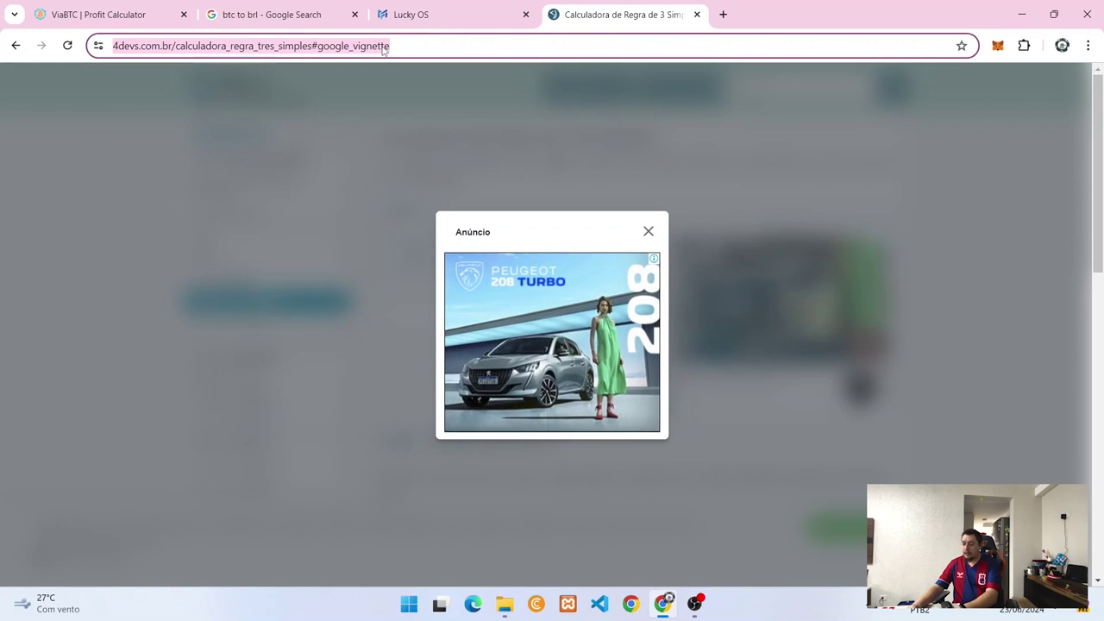
type("usd to ")
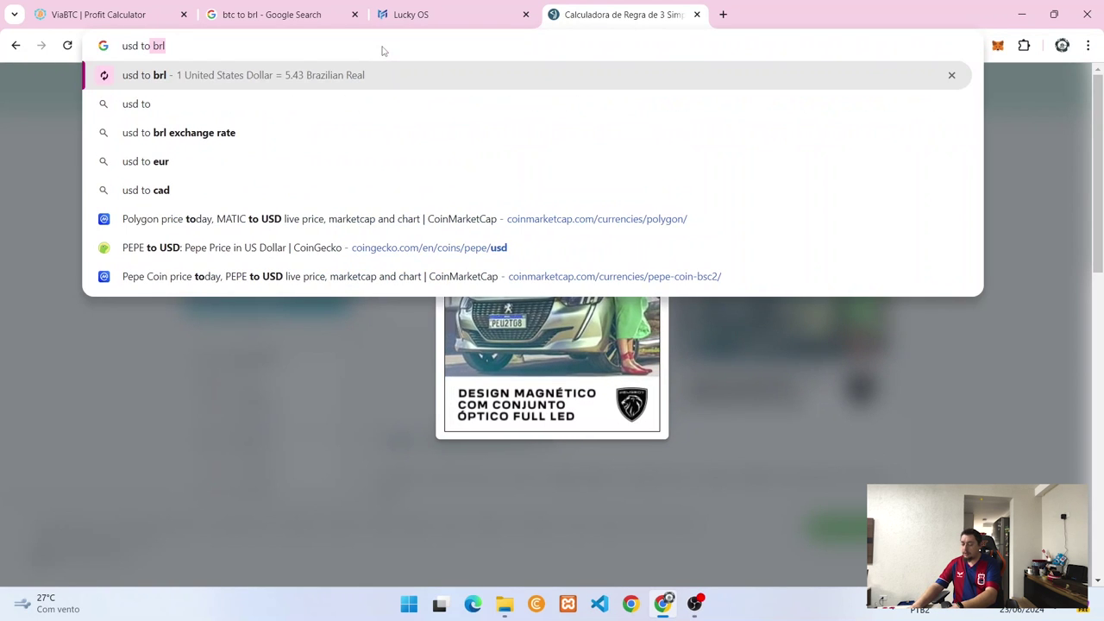
type("brl")
key("Return")
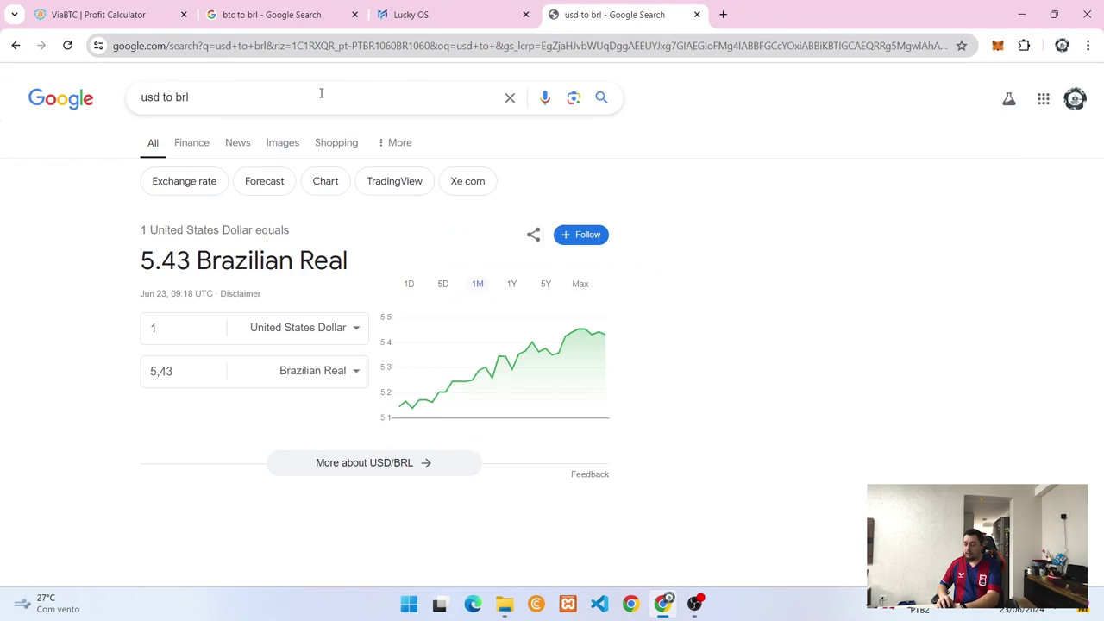
Convert 0,03 USD to 0,16 BRL, then compute 860 ÷ 0,16 = 5.375 in Calculator
double_click(153, 327)
type("0,03")
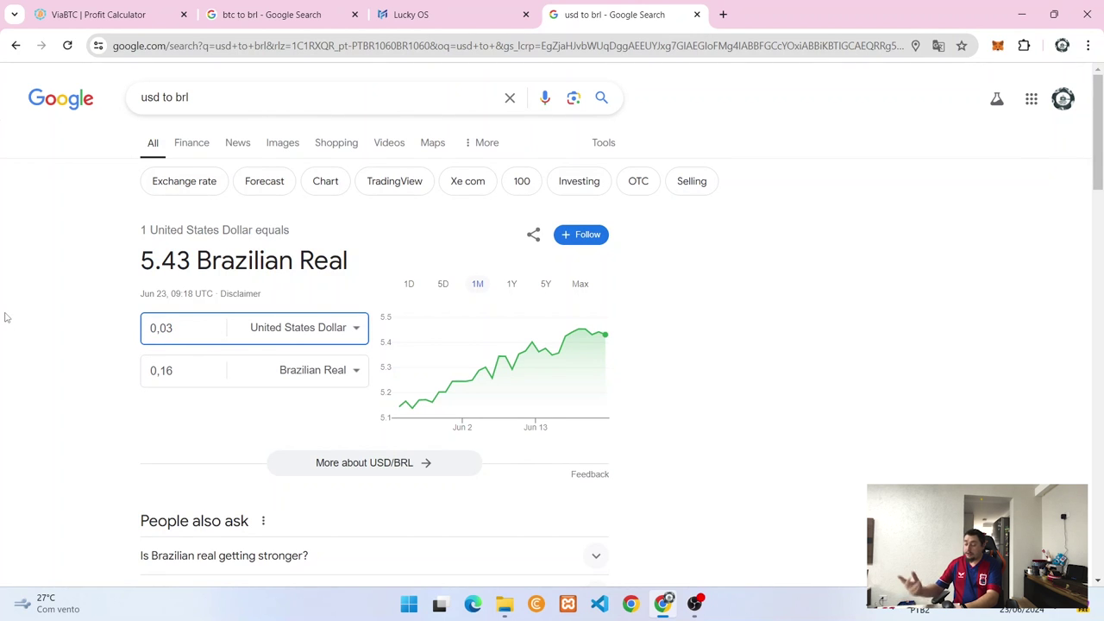
key("XF86Calculator")
type("860")
key("slash")
type("0,16")
key("Return")
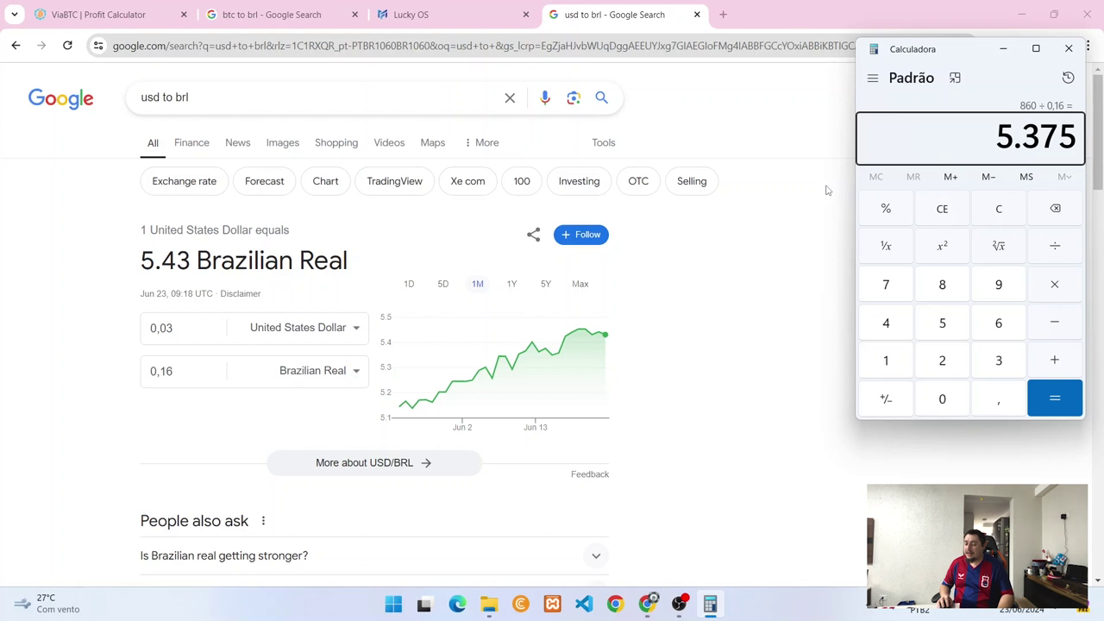
Clear the Calculator, close the usd to brl tab, reload Lucky OS, and return to ViaBTC's Profit Calculator
left_click(998, 208)
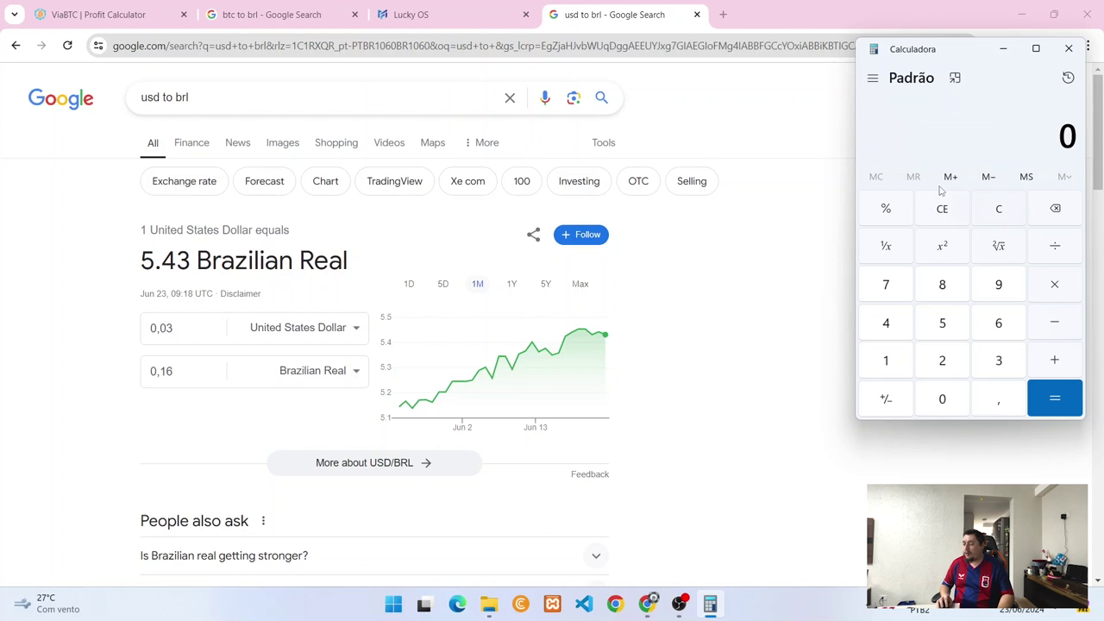
left_click(697, 14)
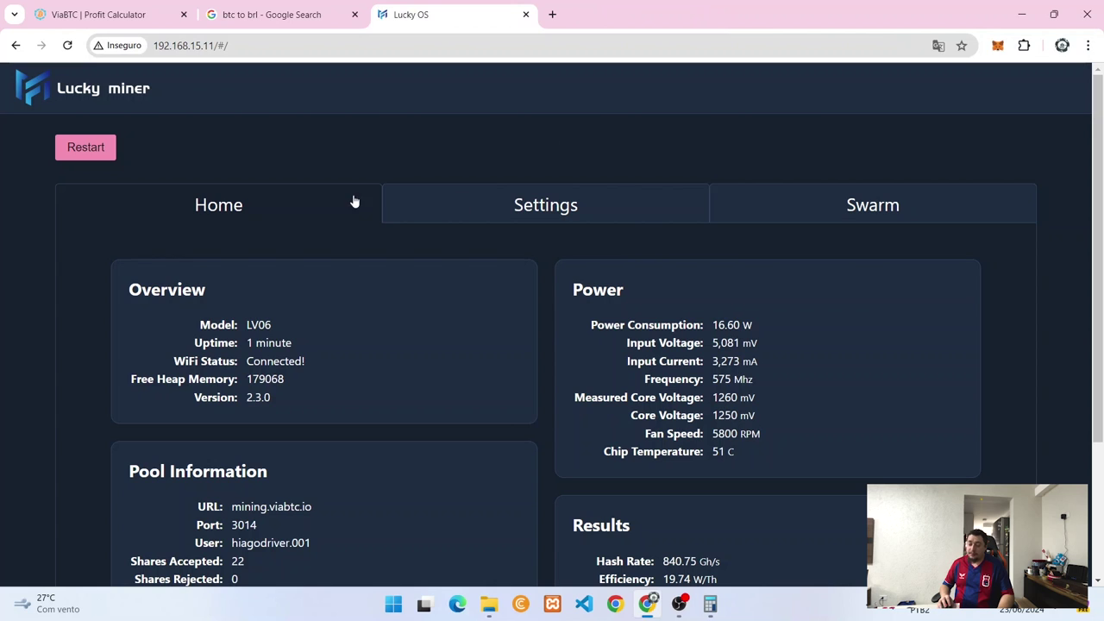
left_click(70, 48)
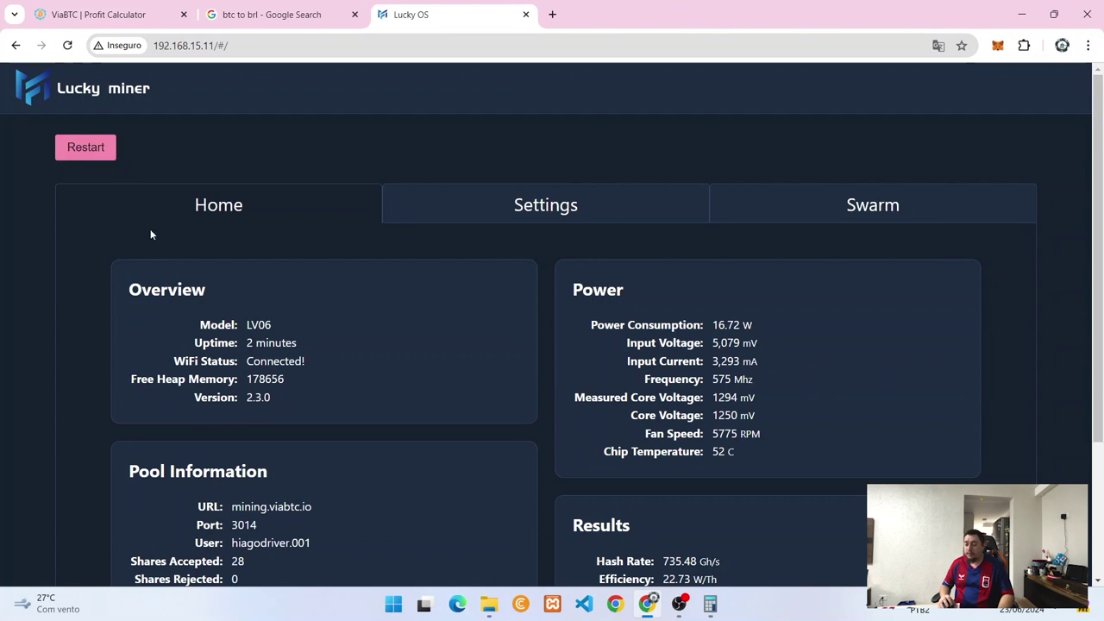
left_click(108, 24)
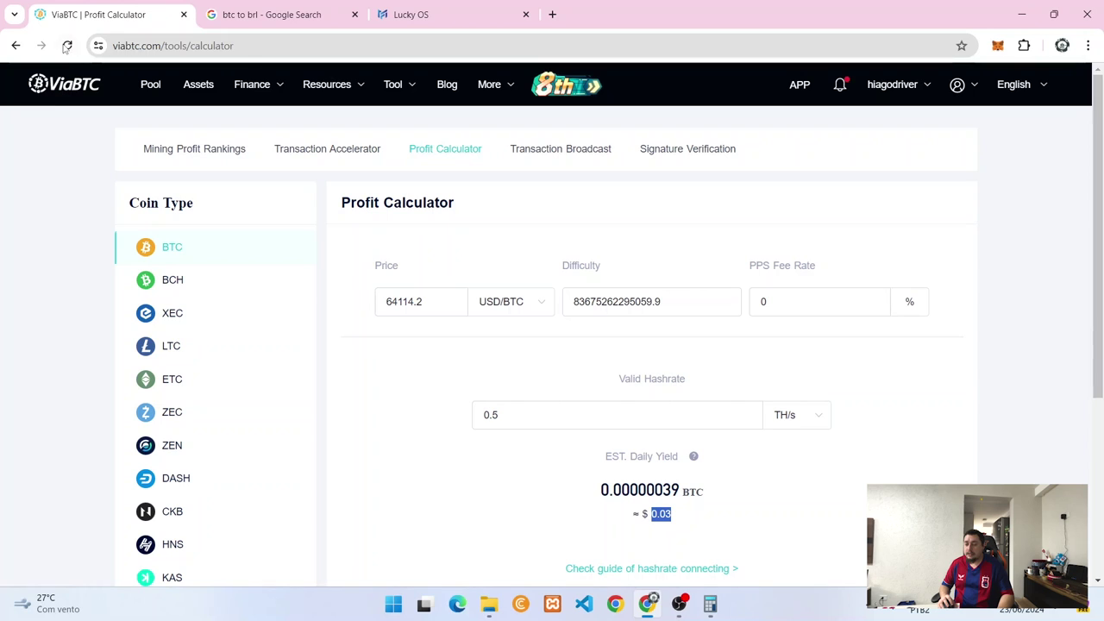
Go to ViaBTC's XEC Pool dashboard, showing 1 active worker at a 7.16G one-hour average
left_click(161, 89)
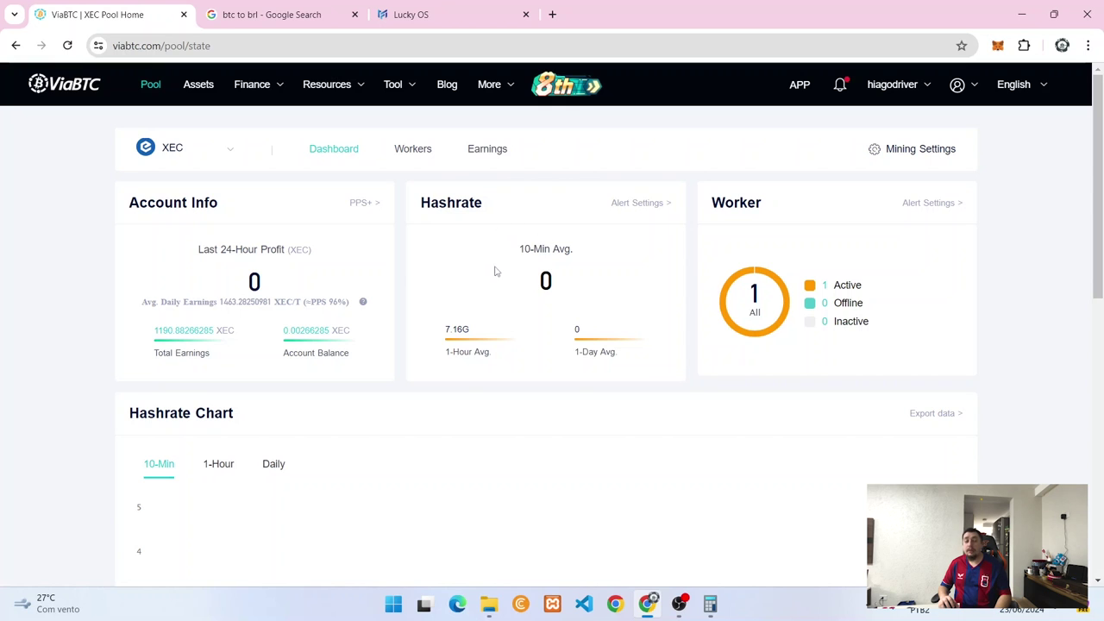
View the XEC earnings chart and asset balances, then open the XEC withdrawal form
left_click(483, 166)
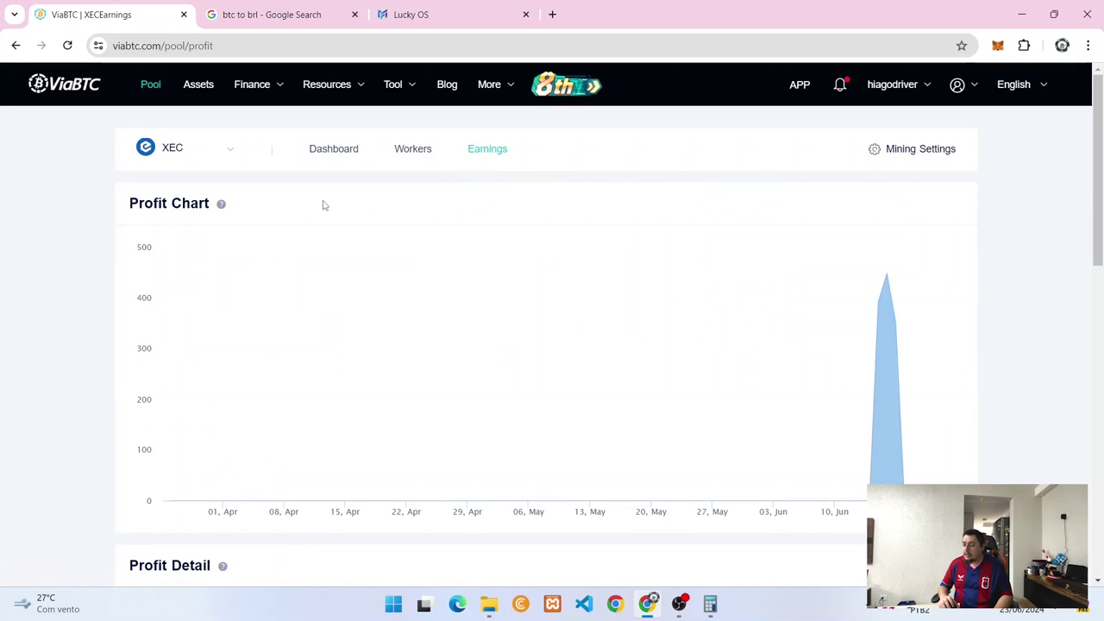
left_click(199, 86)
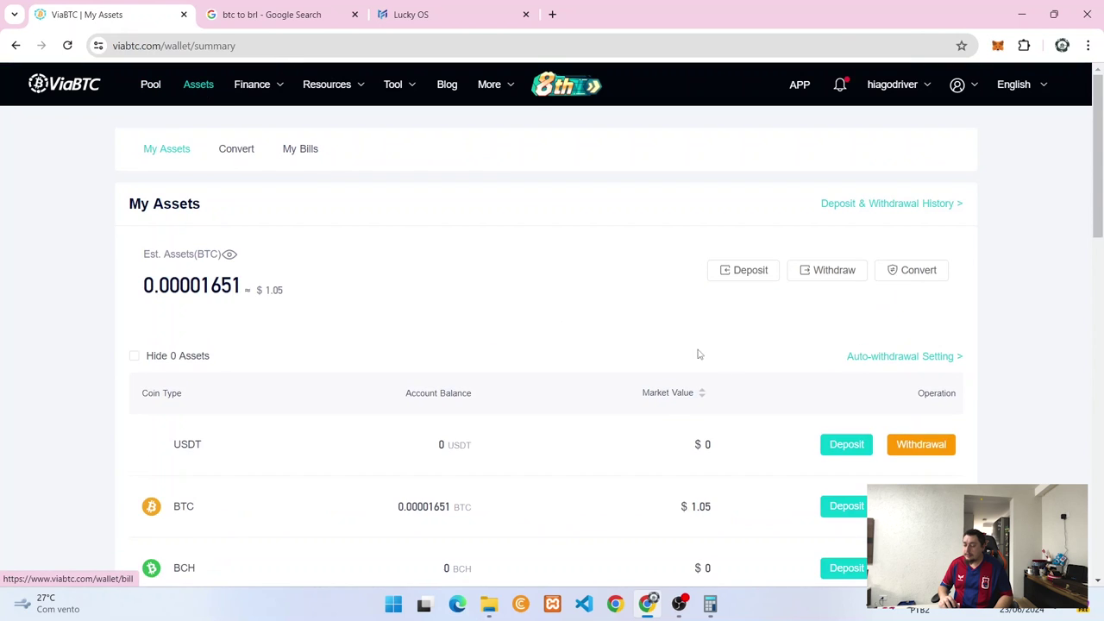
scroll(624, 328, "down", 1)
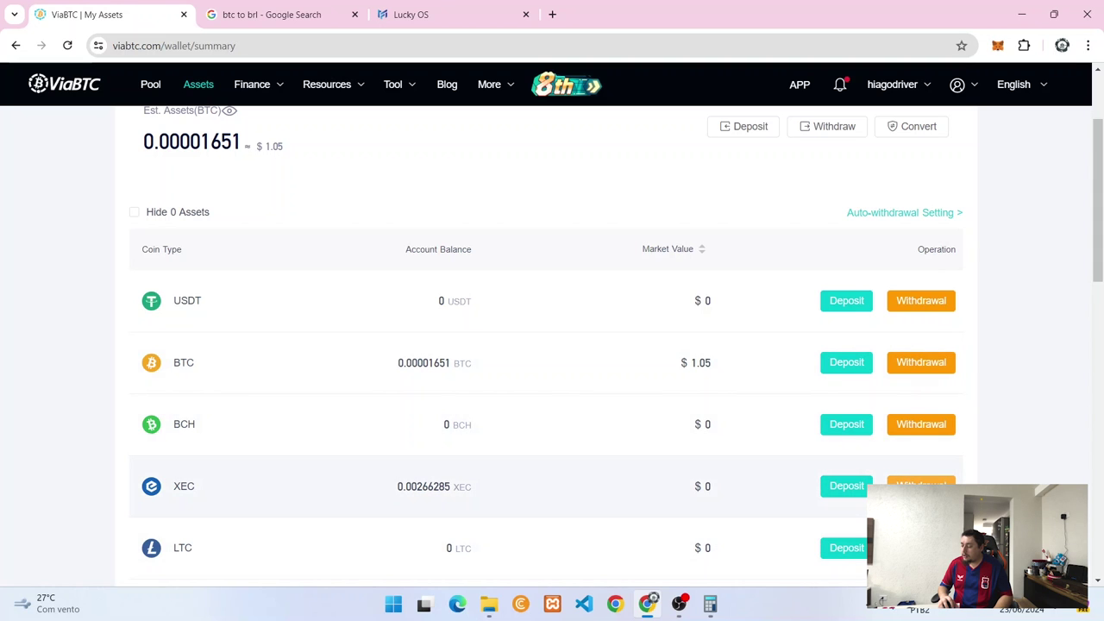
left_click(921, 486)
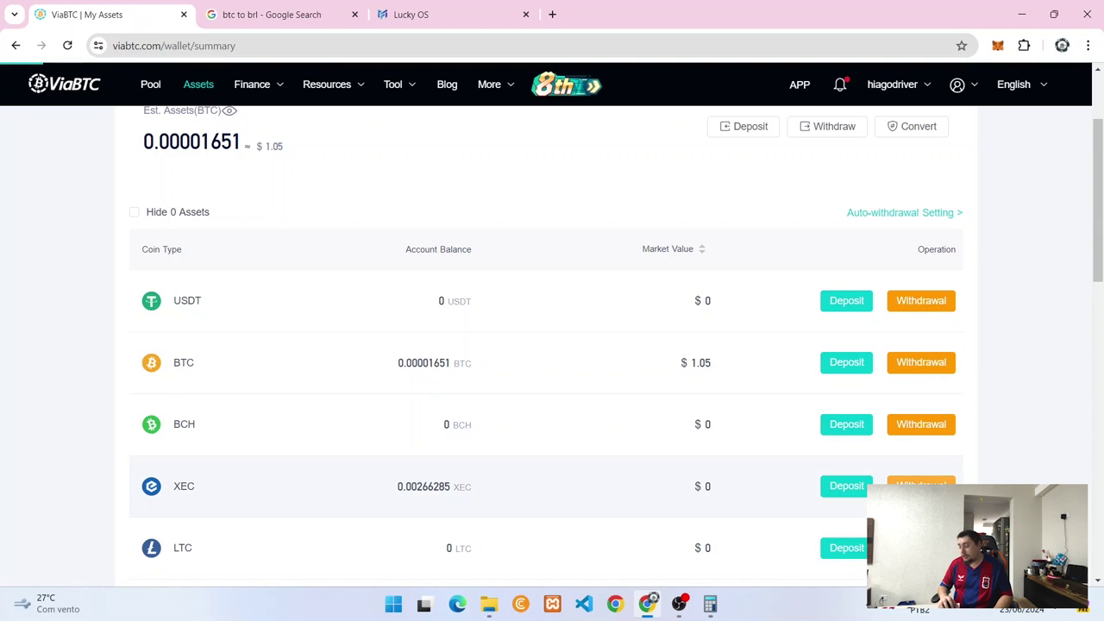
scroll(414, 405, "up", 2)
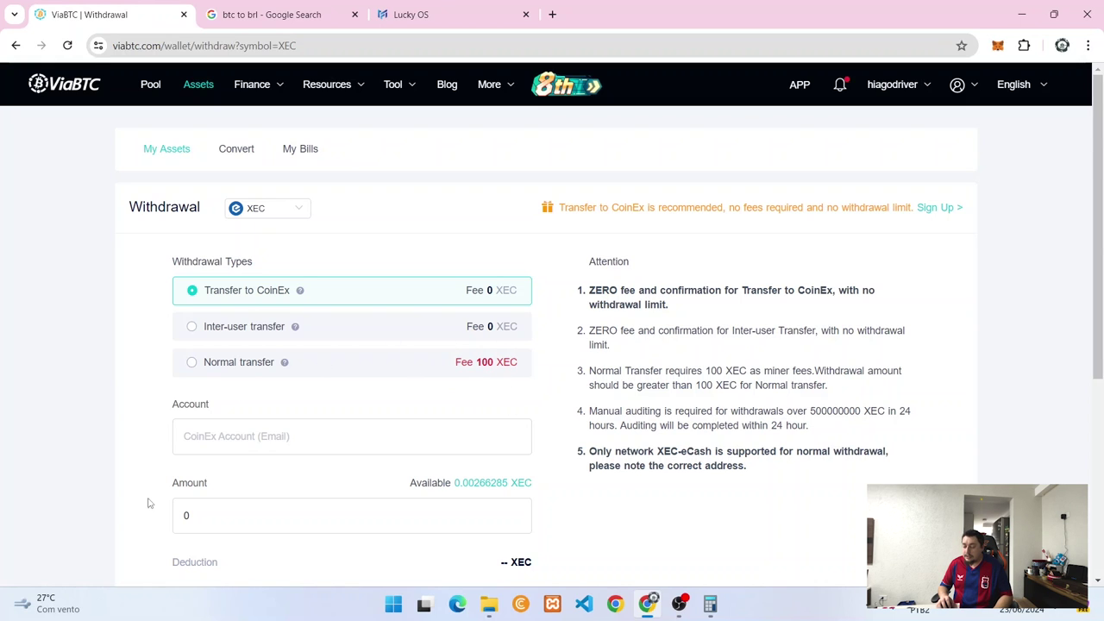
Leave the XEC withdrawal Account and Amount fields empty and head back to the Pool dashboard
left_click(240, 445)
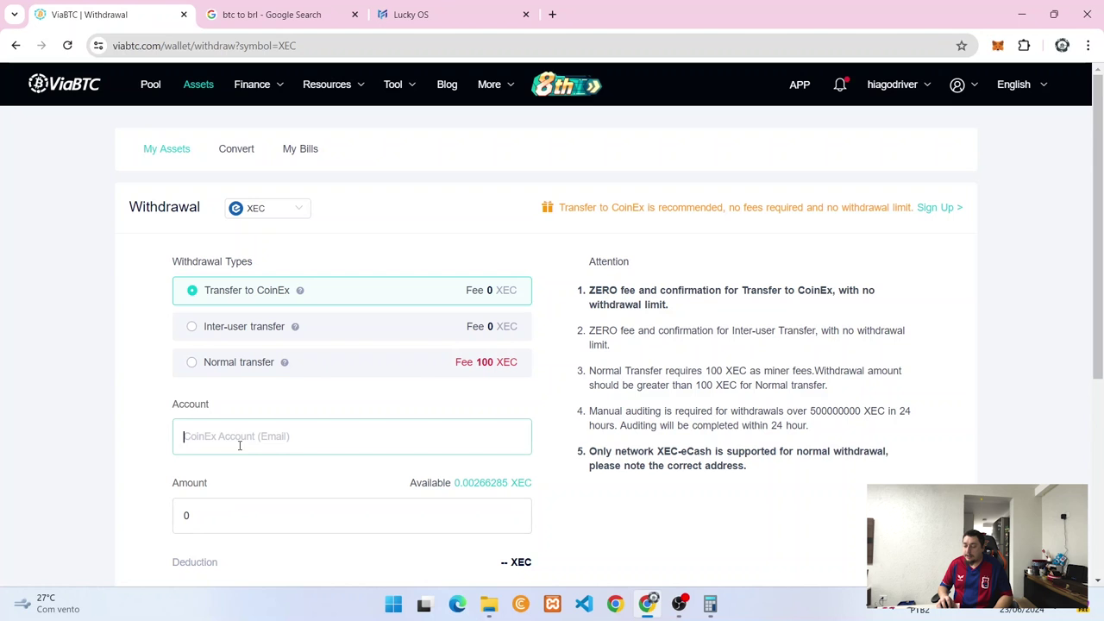
left_click(221, 515)
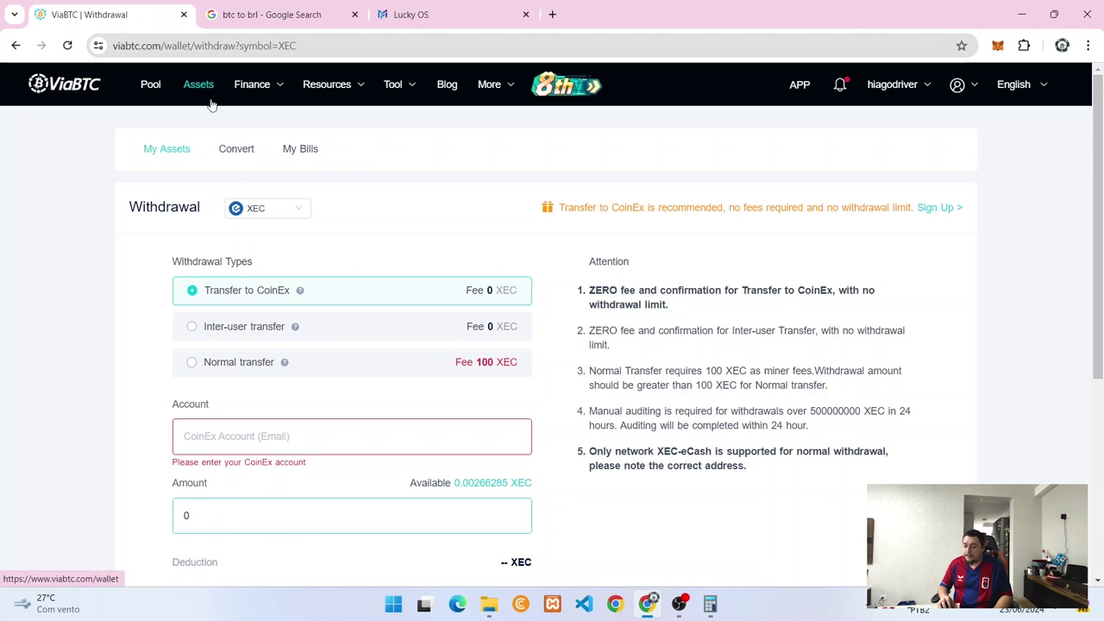
scroll(264, 289, "down", 3)
scroll(264, 289, "up", 3)
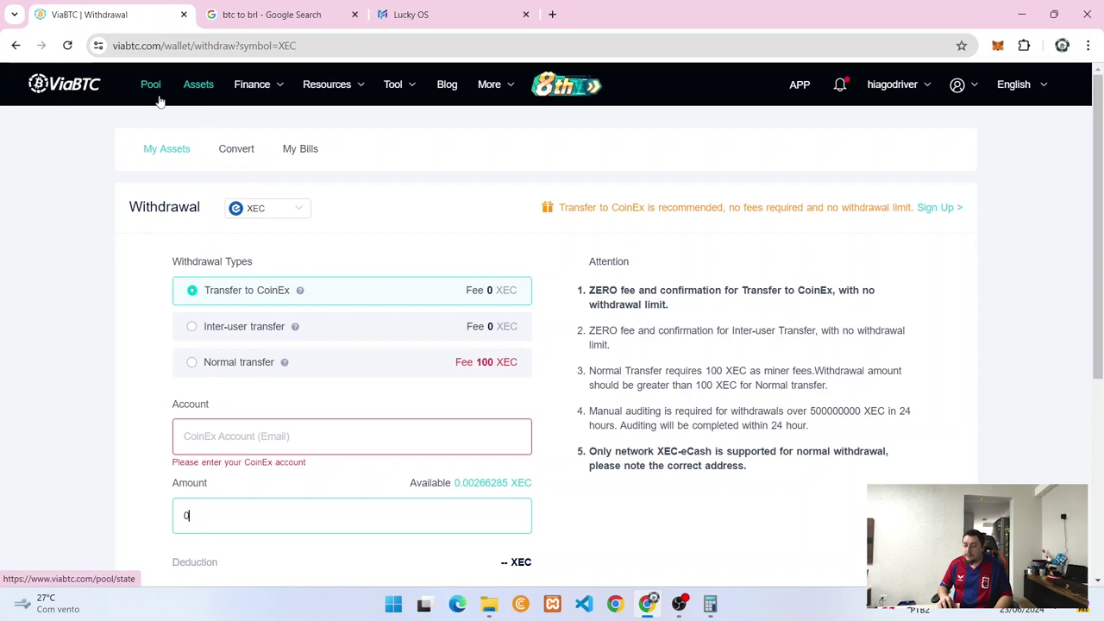
left_click(160, 101)
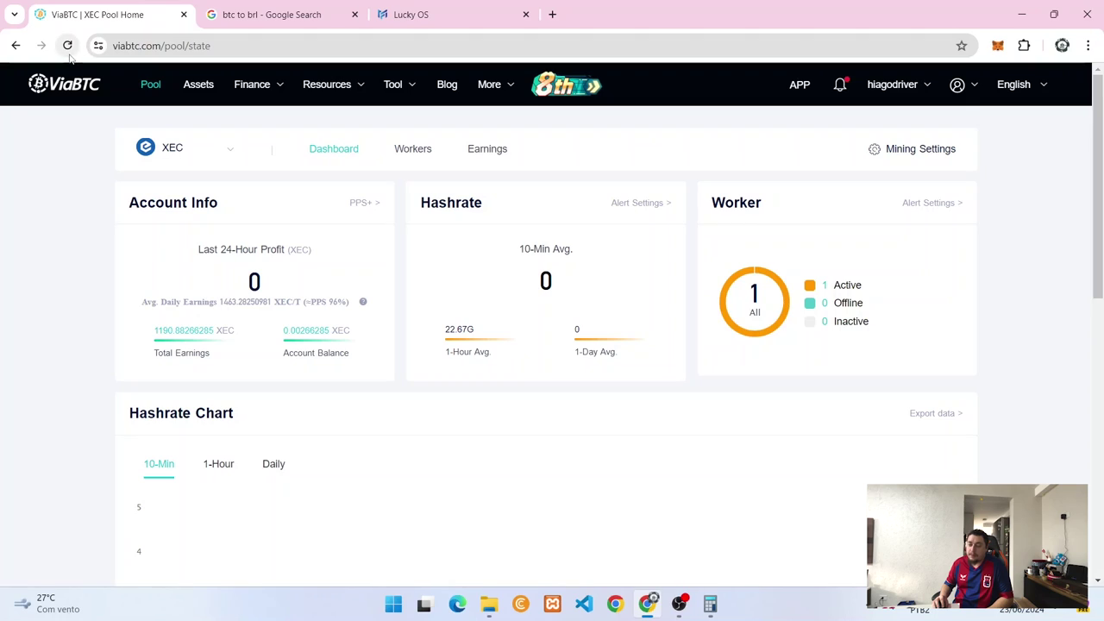
Reload the XEC pool dashboard to show a 42.95G ten-minute and 32.21G one-hour hashrate
left_click(67, 45)
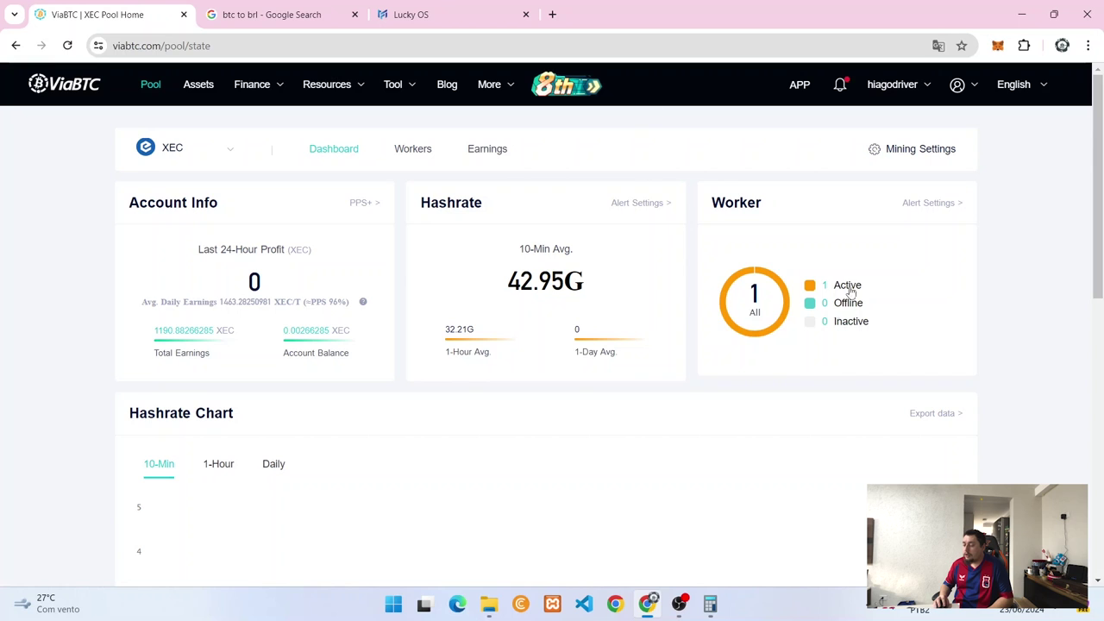
left_click(416, 150)
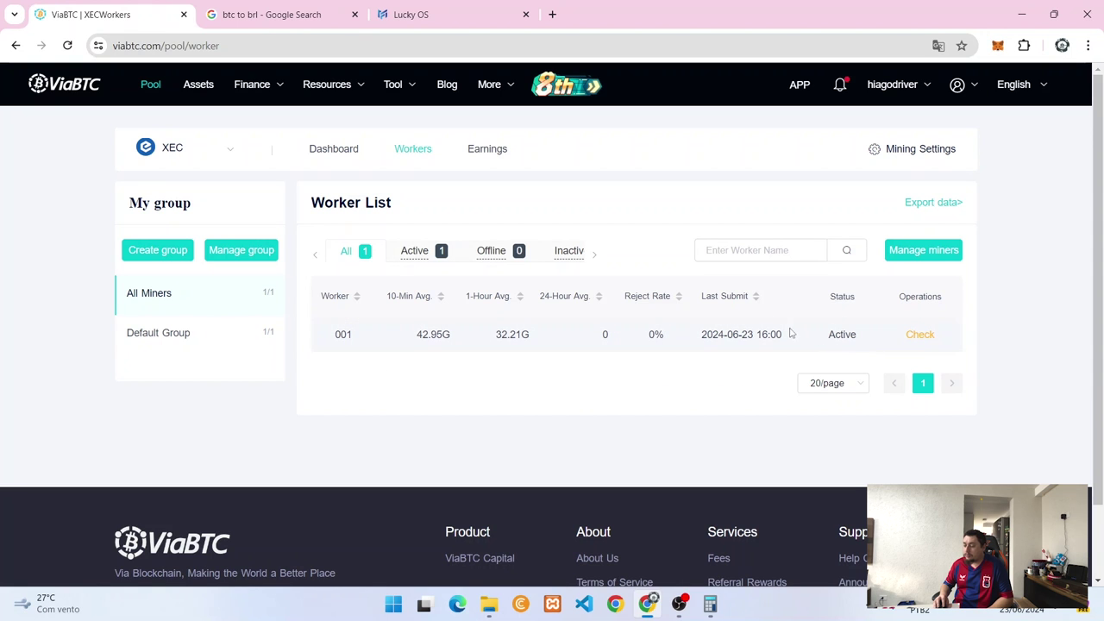
left_click(348, 151)
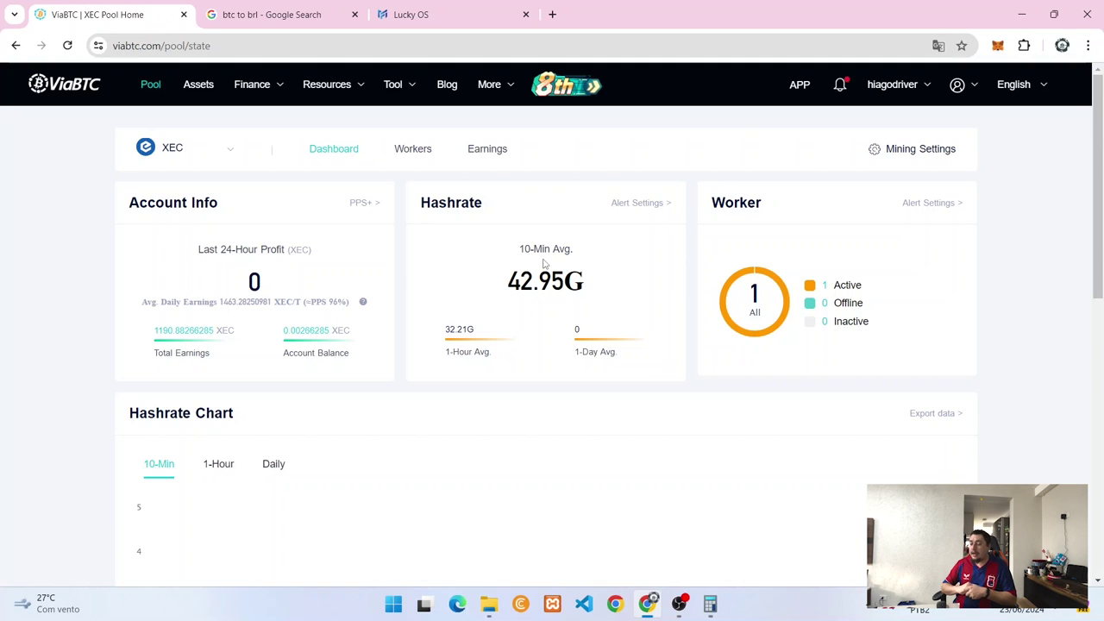
Reload the XEC pool dashboard several times, checking the coin dropdown, to update the hashrate averages
left_click(69, 45)
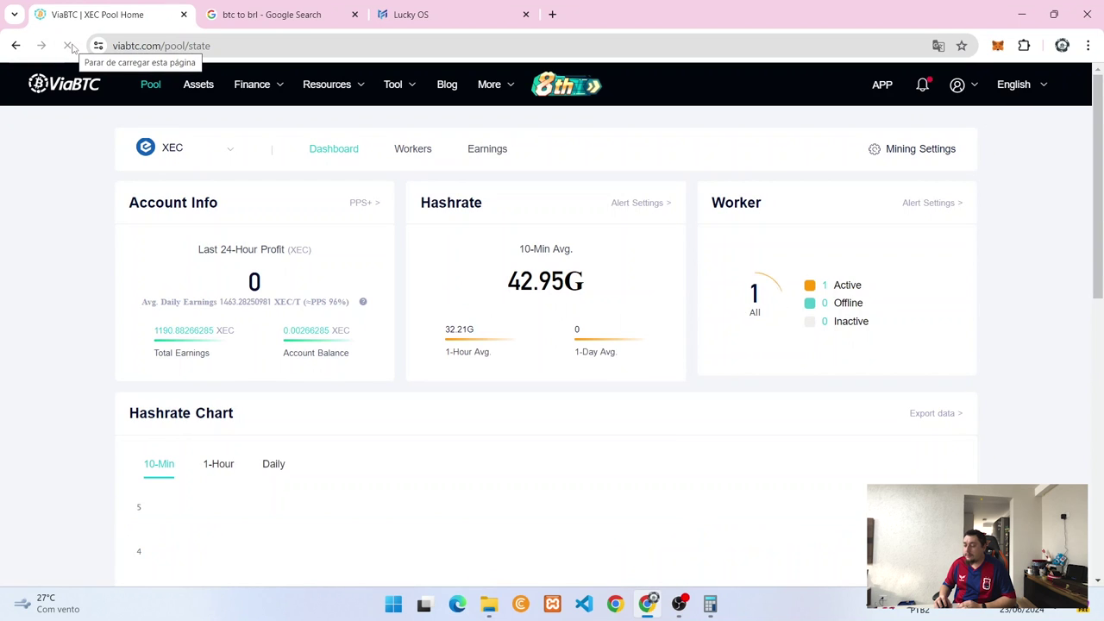
left_click(68, 46)
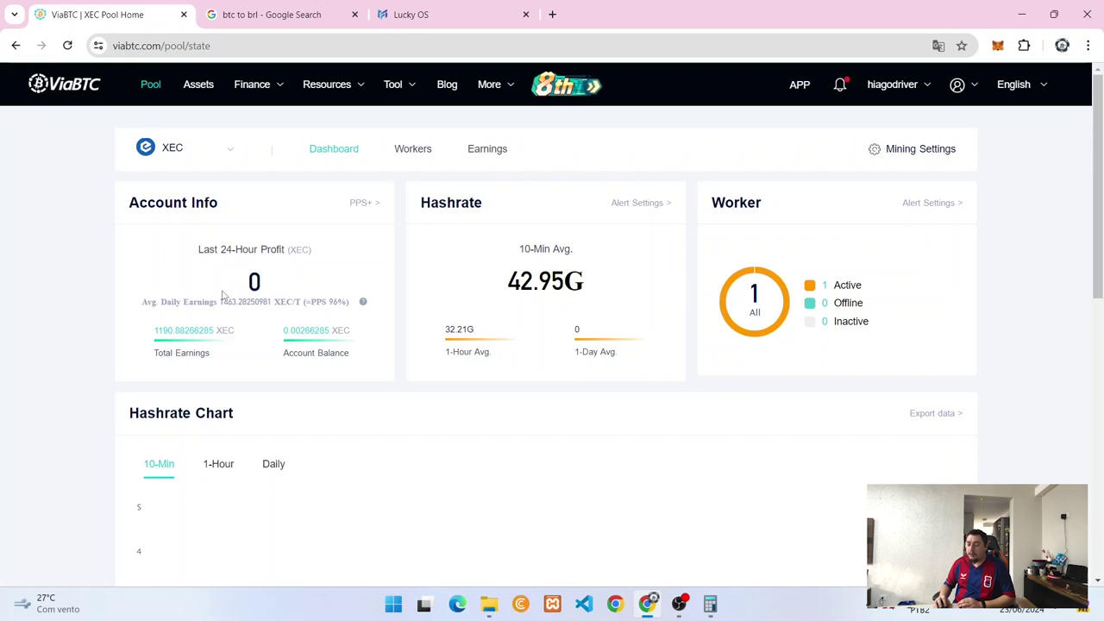
left_click(190, 147)
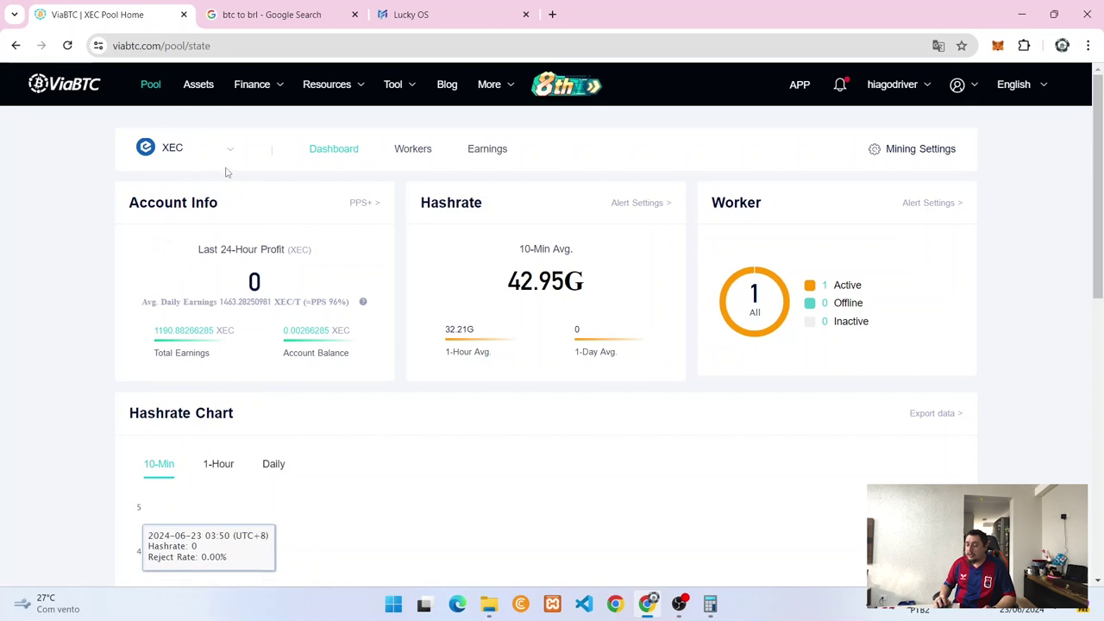
mouse_move(201, 161)
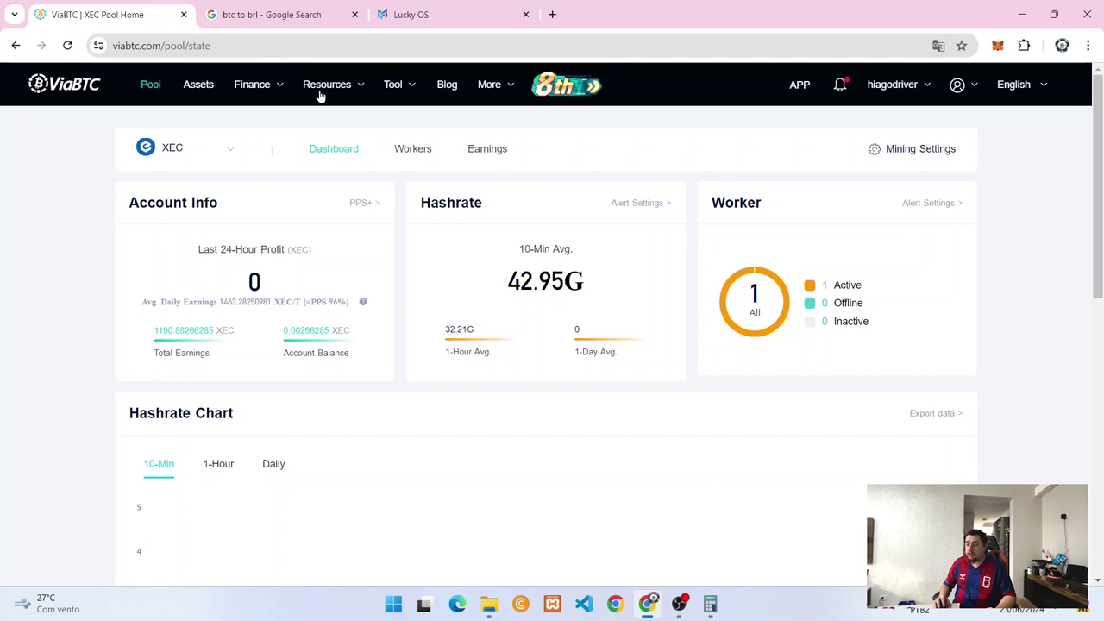
left_click(65, 48)
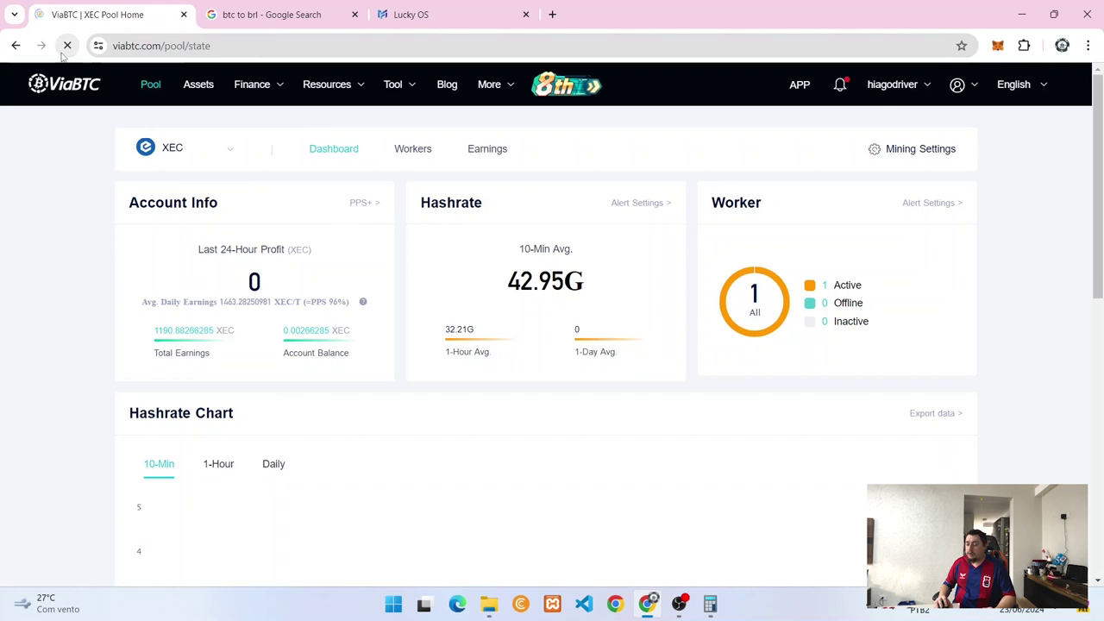